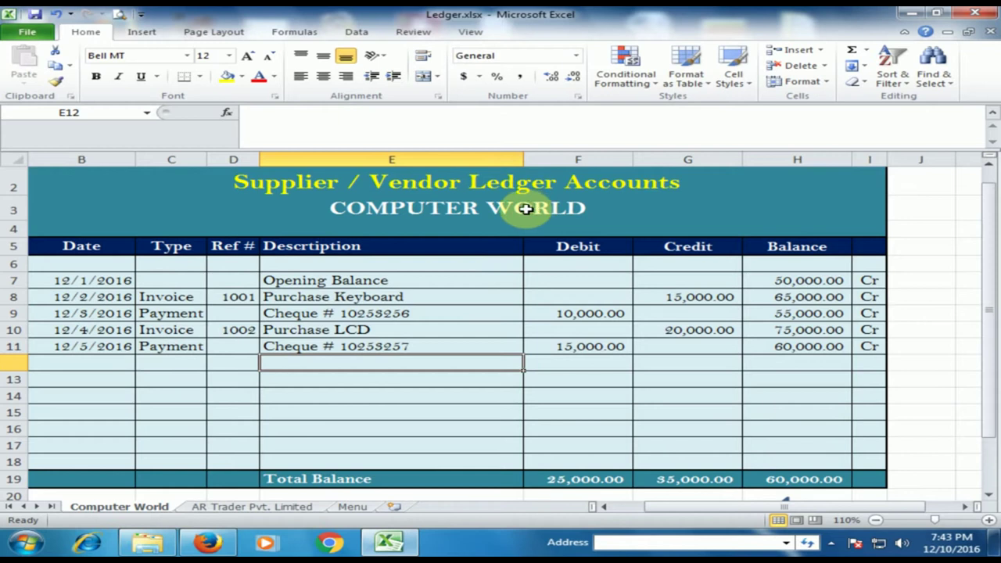
Step: Review the COMPUTER WORLD ledger's Date, Type, Ref # and description entries, keeping row 8 as Invoice
{"action": "left_click", "coordinate": [419, 210]}
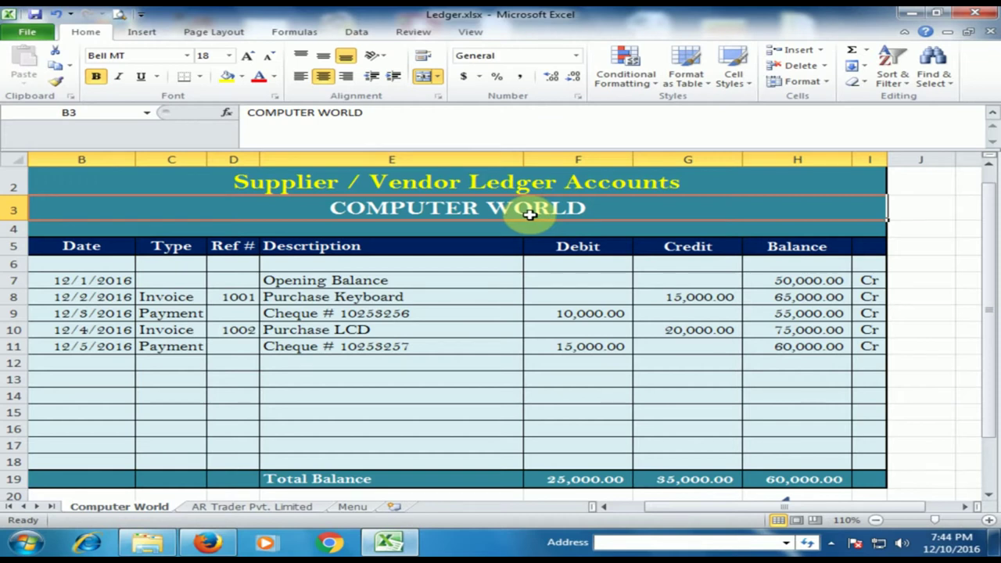
{"action": "left_click", "coordinate": [99, 248]}
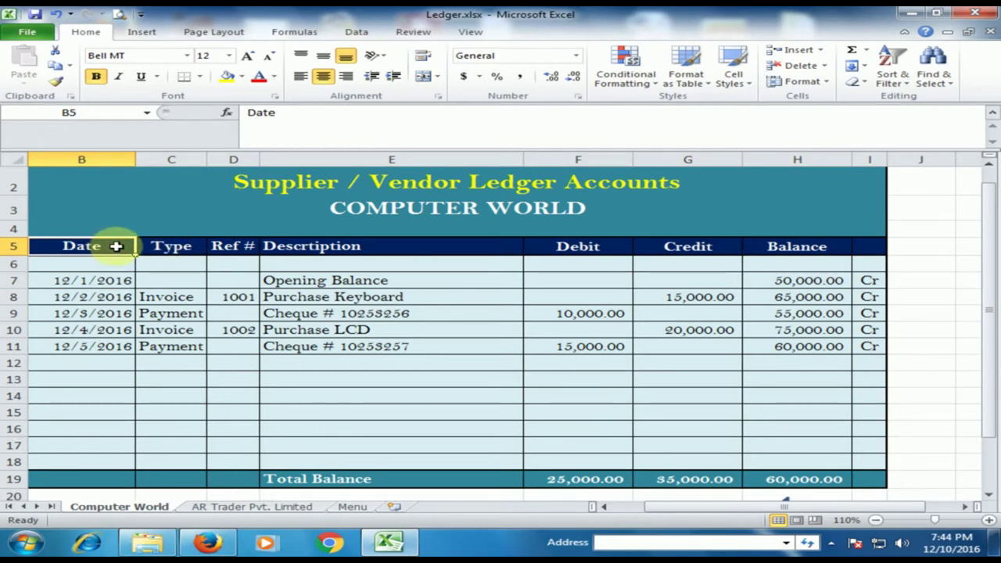
{"action": "left_click", "coordinate": [171, 245]}
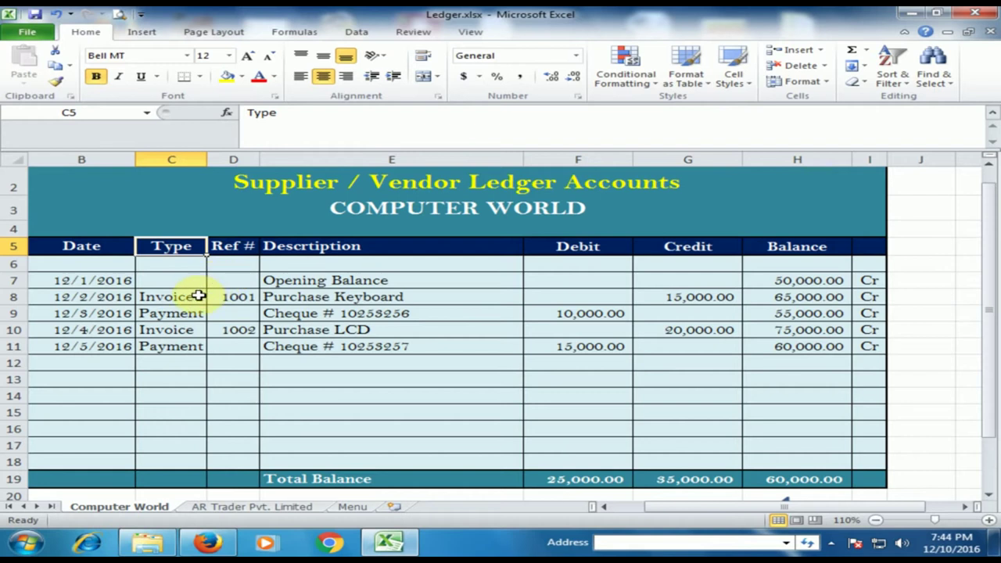
{"action": "left_click", "coordinate": [189, 296]}
{"action": "left_click", "coordinate": [214, 300]}
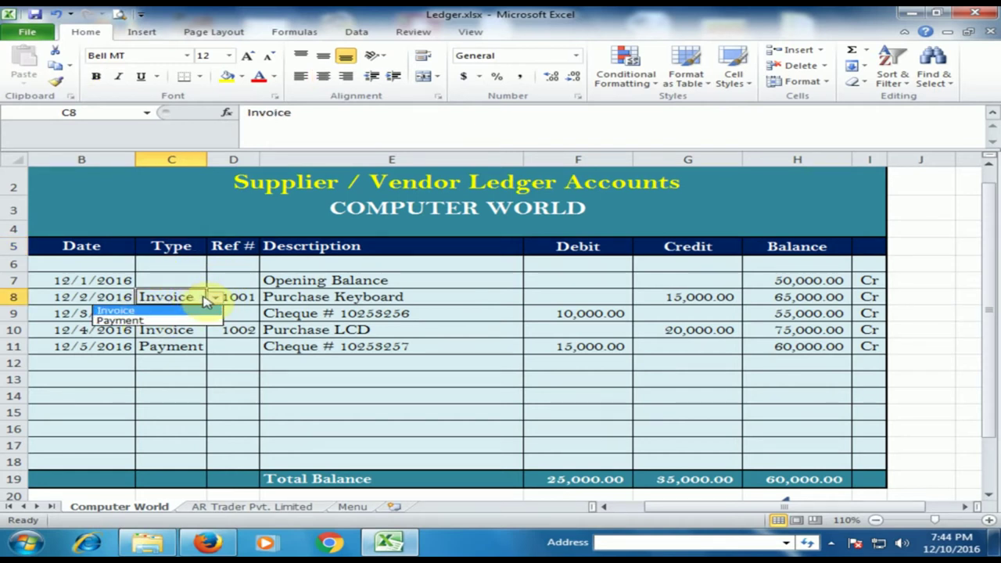
{"action": "left_click", "coordinate": [210, 299]}
{"action": "left_click", "coordinate": [233, 247]}
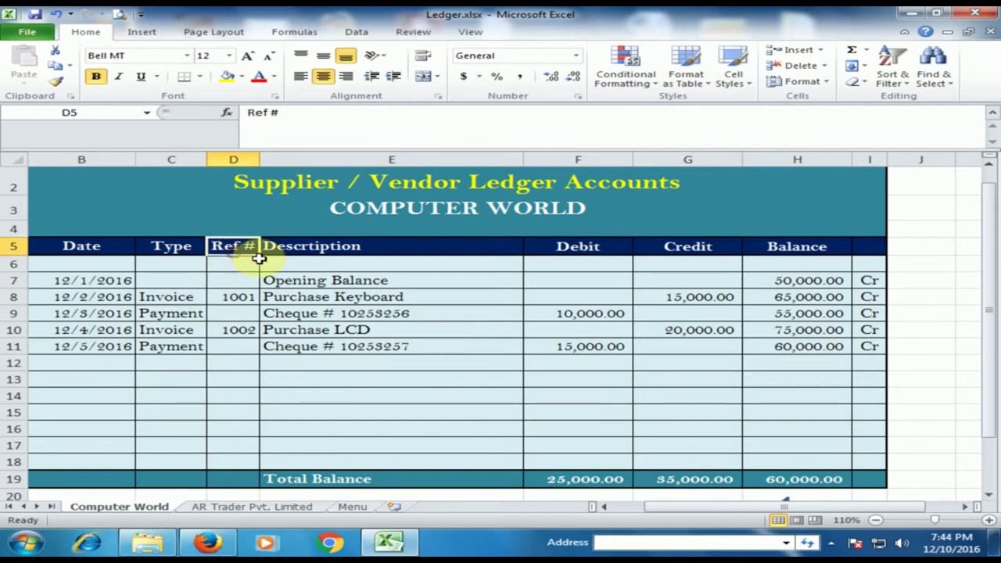
{"action": "left_click", "coordinate": [244, 297]}
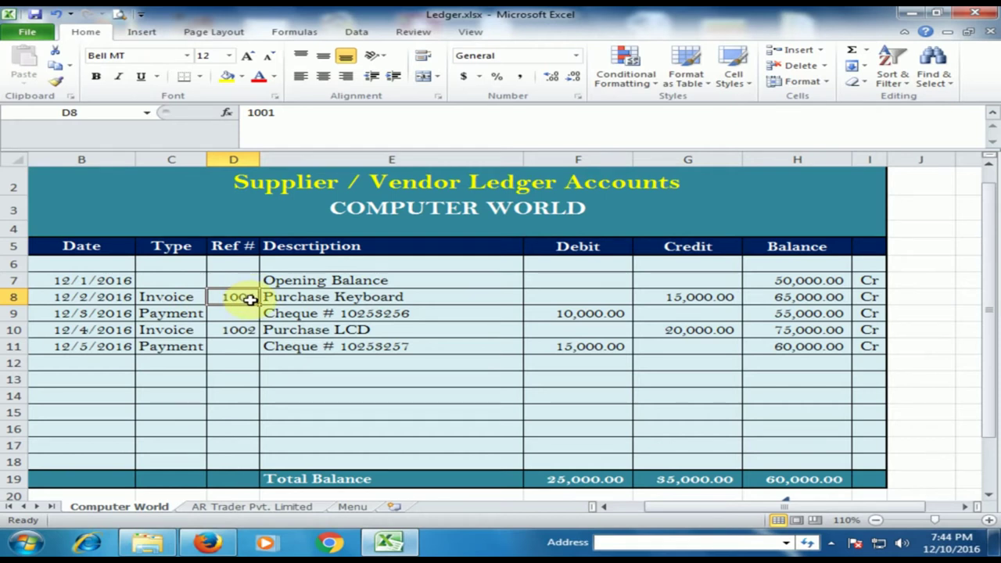
{"action": "left_click", "coordinate": [290, 247]}
{"action": "left_click", "coordinate": [375, 280]}
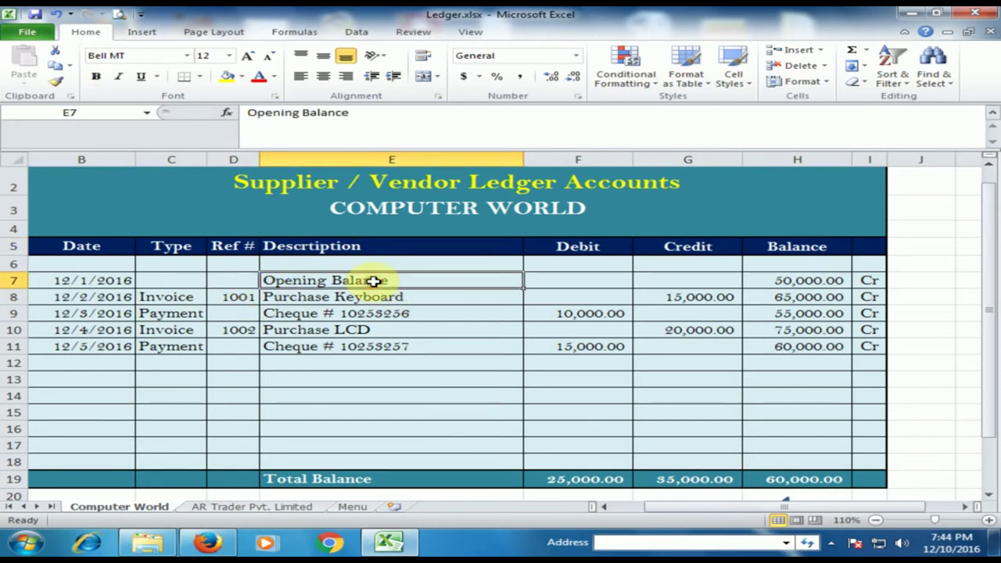
{"action": "left_click", "coordinate": [352, 295]}
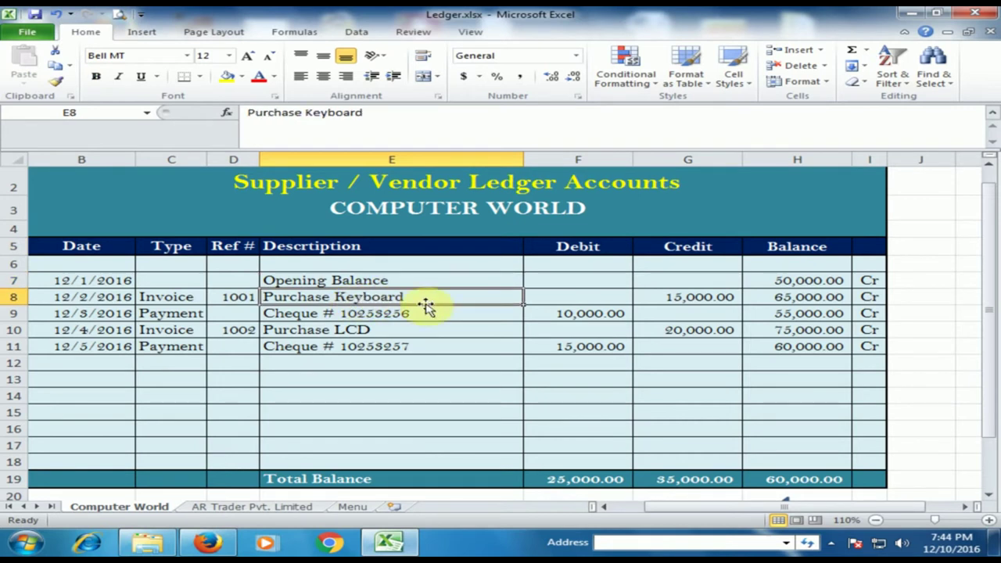
{"action": "left_click", "coordinate": [311, 316]}
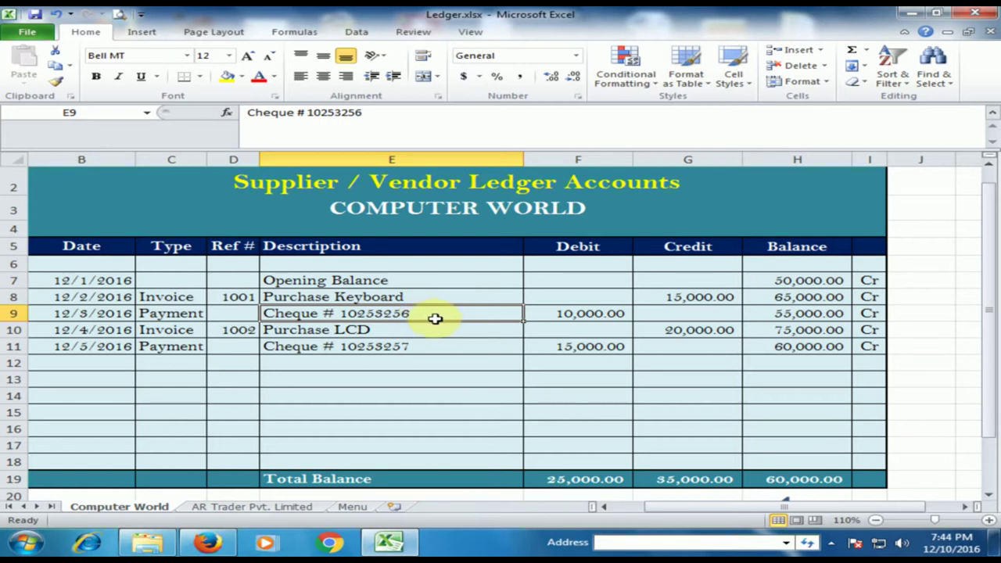
Step: Inspect the debit and credit amounts, the 50,000 opening balance, and the balance and Cr/Dr/Nil formulas
{"action": "left_click", "coordinate": [587, 245]}
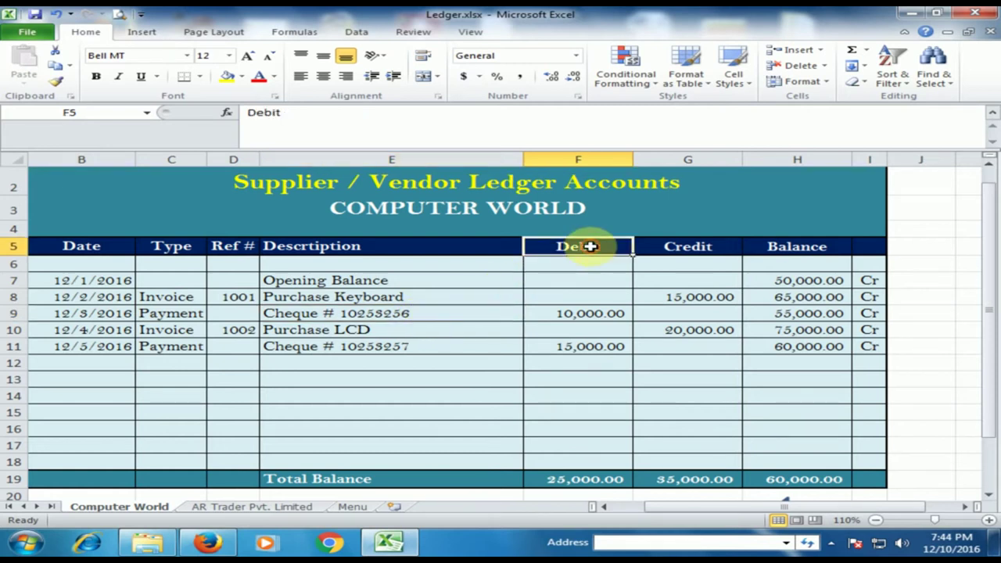
{"action": "left_click", "coordinate": [578, 319]}
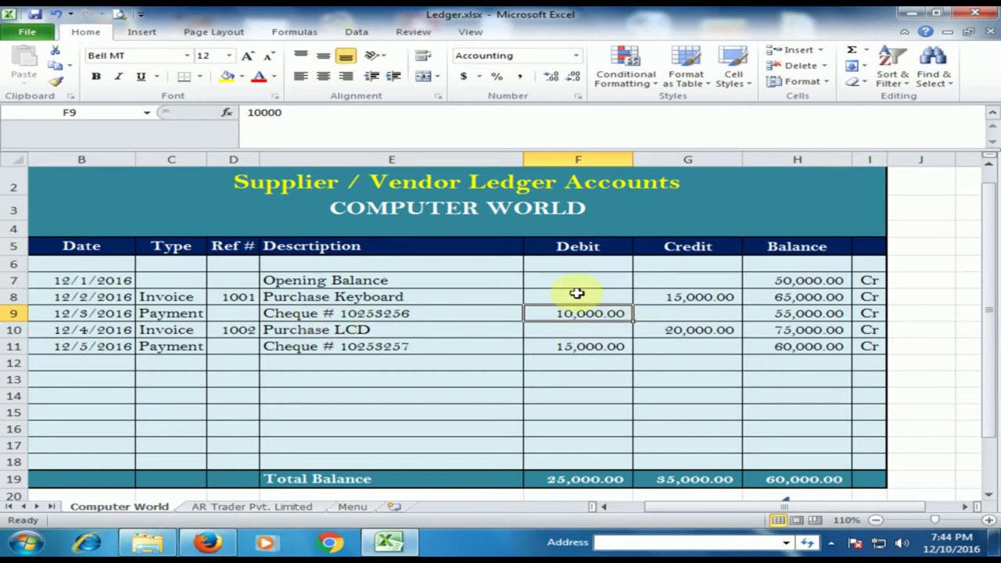
{"action": "left_click", "coordinate": [709, 299]}
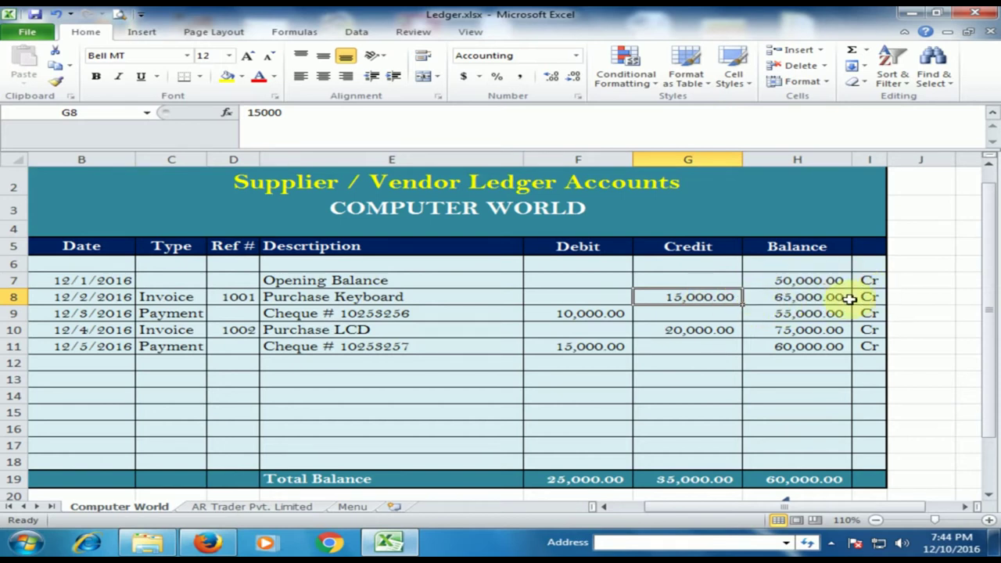
{"action": "left_click", "coordinate": [867, 280]}
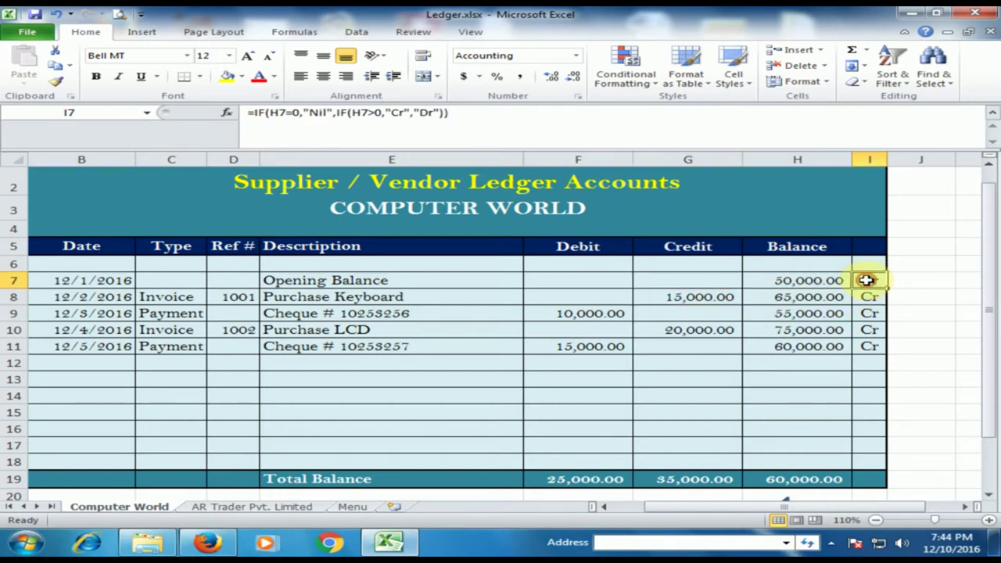
{"action": "left_click", "coordinate": [810, 283]}
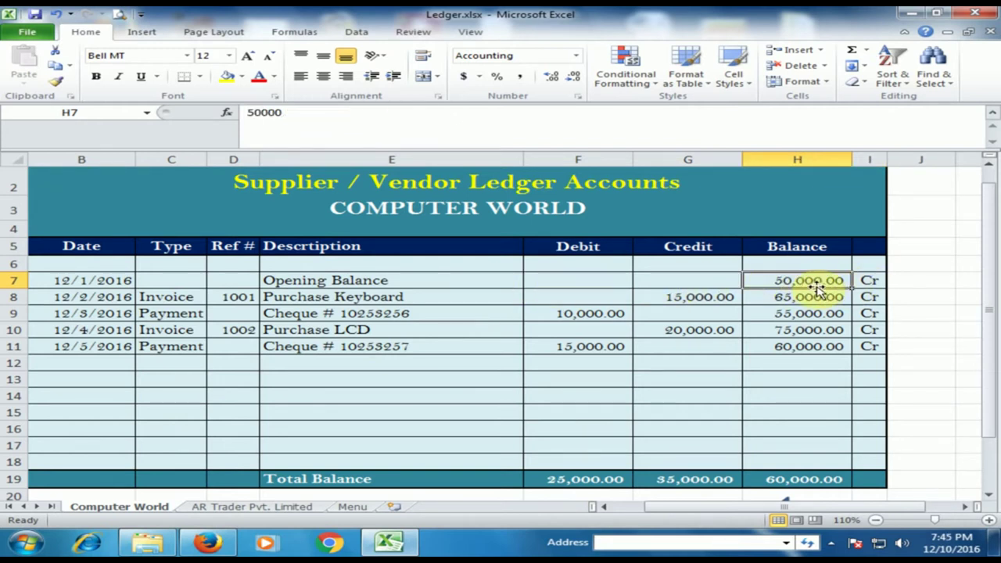
{"action": "left_click", "coordinate": [872, 282]}
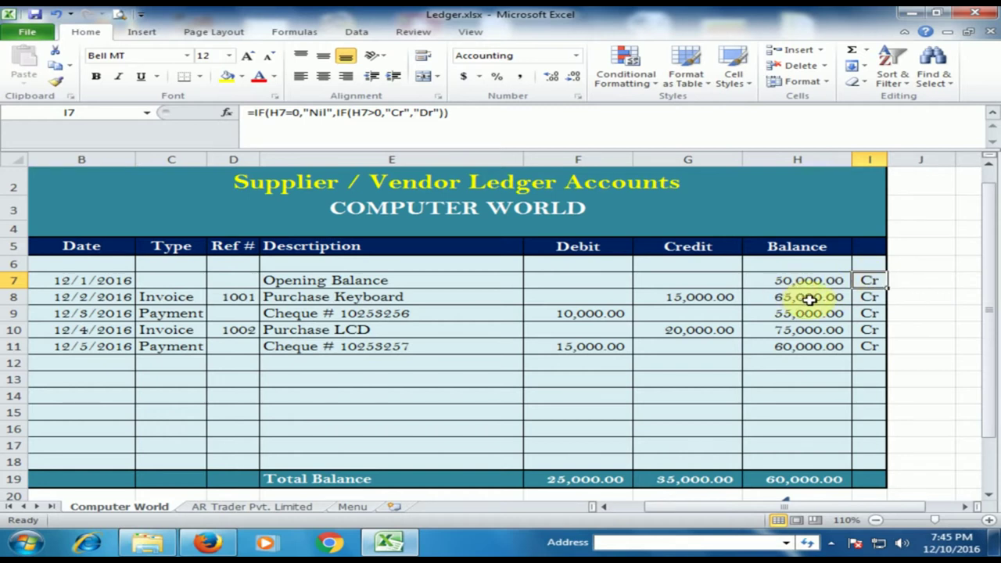
{"action": "double_click", "coordinate": [690, 298]}
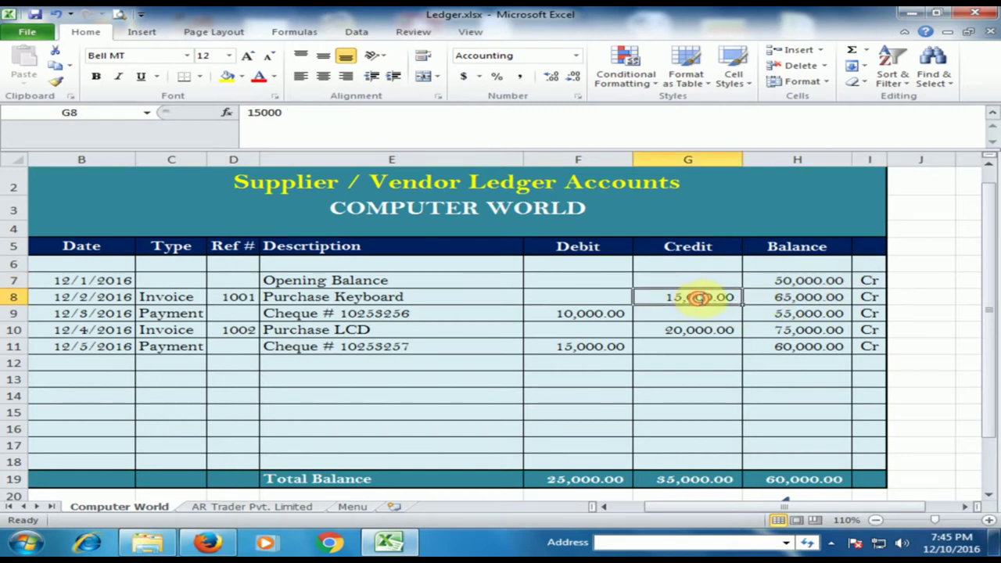
{"action": "left_click", "coordinate": [795, 313]}
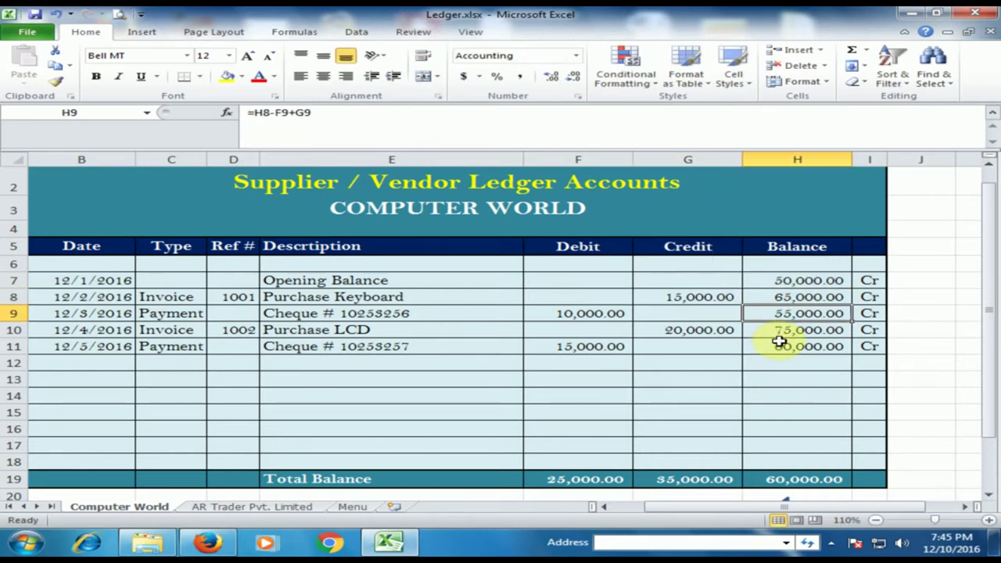
{"action": "left_click", "coordinate": [795, 280]}
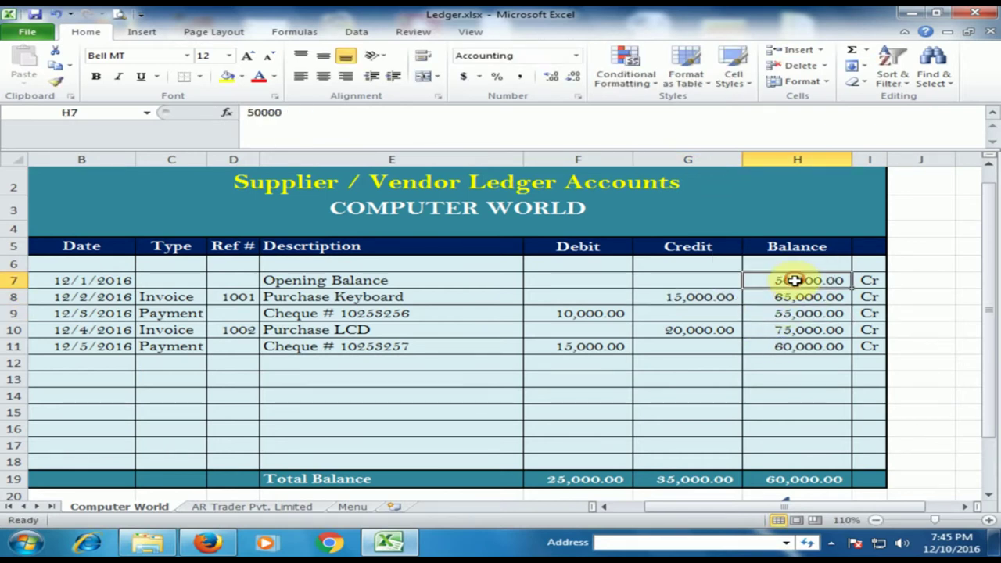
{"action": "left_click", "coordinate": [712, 297]}
{"action": "left_click", "coordinate": [796, 297]}
{"action": "left_click", "coordinate": [588, 313]}
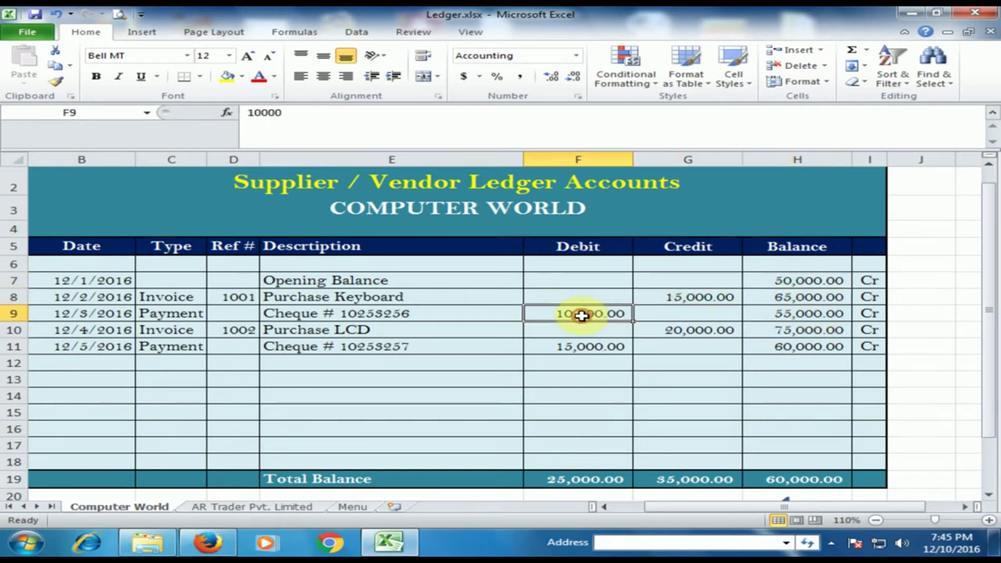
{"action": "left_click", "coordinate": [797, 316]}
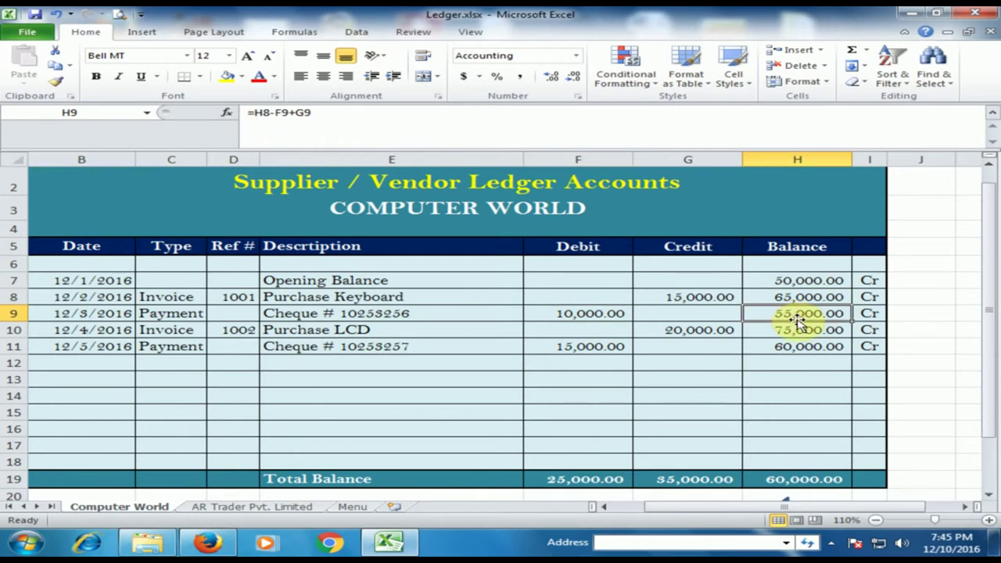
{"action": "left_click", "coordinate": [864, 313]}
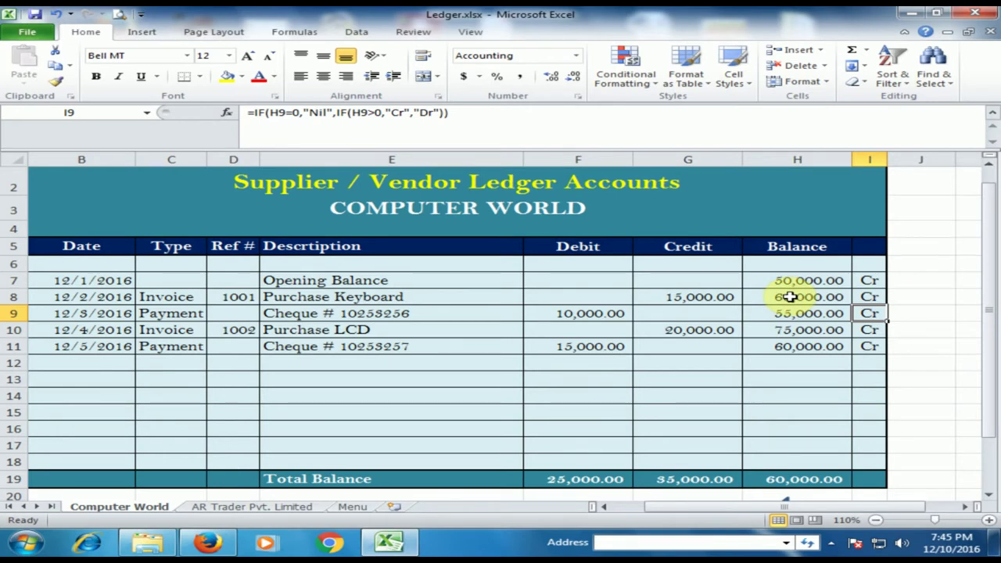
Step: Clear the running balances in H8:H11 and the Cr/Dr indicators in I7:I11
{"action": "left_click_drag", "start_coordinate": [790, 296], "coordinate": [793, 348]}
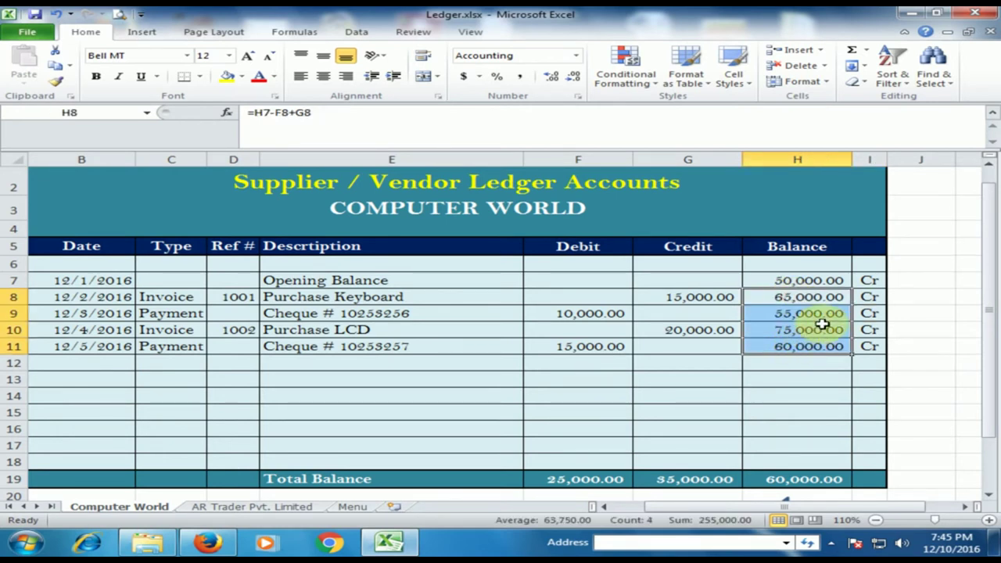
{"action": "key", "text": "Delete"}
{"action": "left_click_drag", "start_coordinate": [866, 280], "coordinate": [863, 346]}
{"action": "key", "text": "Delete"}
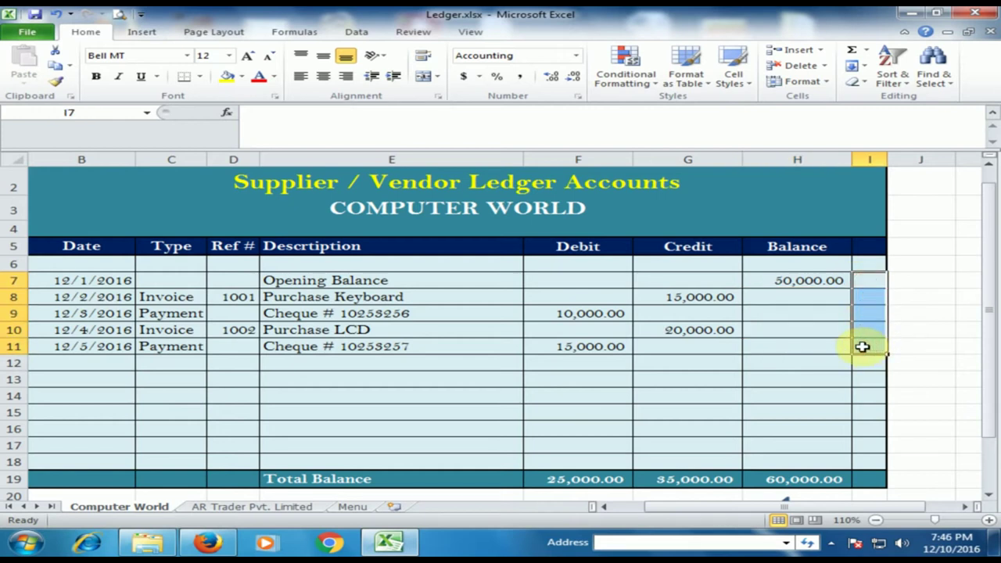
Step: Clear the debit, credit and balance totals in F19:H19, ending on cell H8
{"action": "left_click_drag", "start_coordinate": [600, 480], "coordinate": [794, 482]}
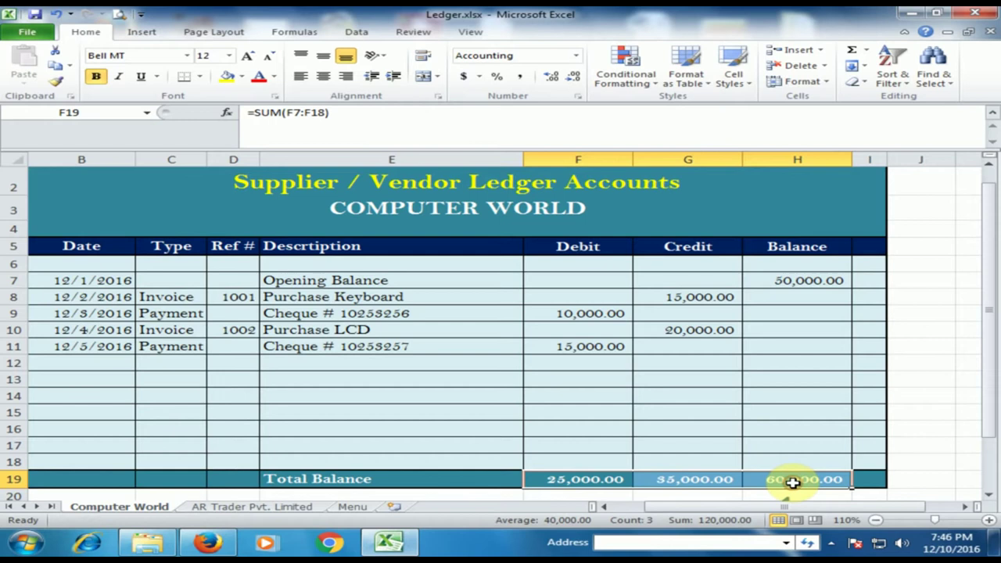
{"action": "key", "text": "Delete"}
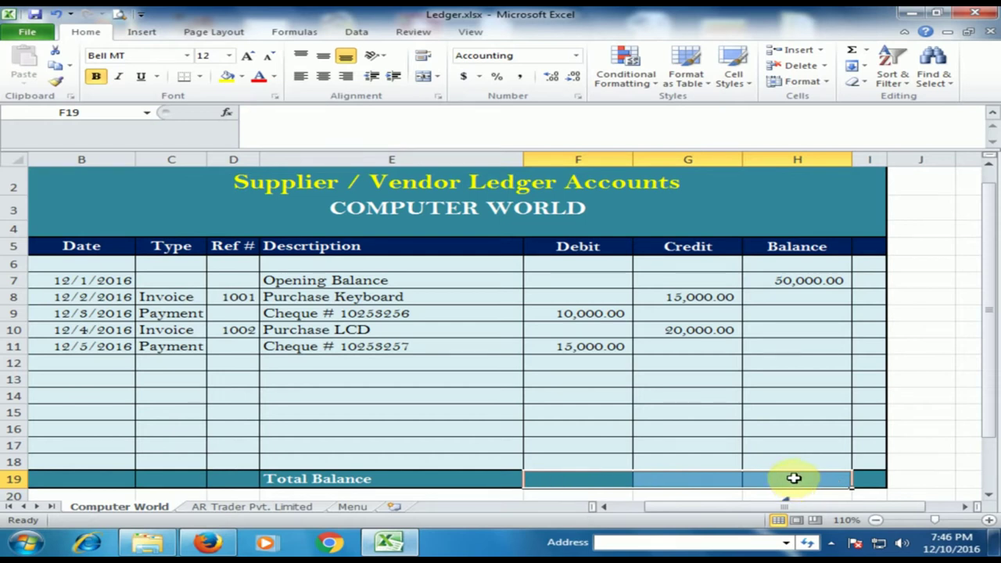
{"action": "left_click", "coordinate": [779, 443]}
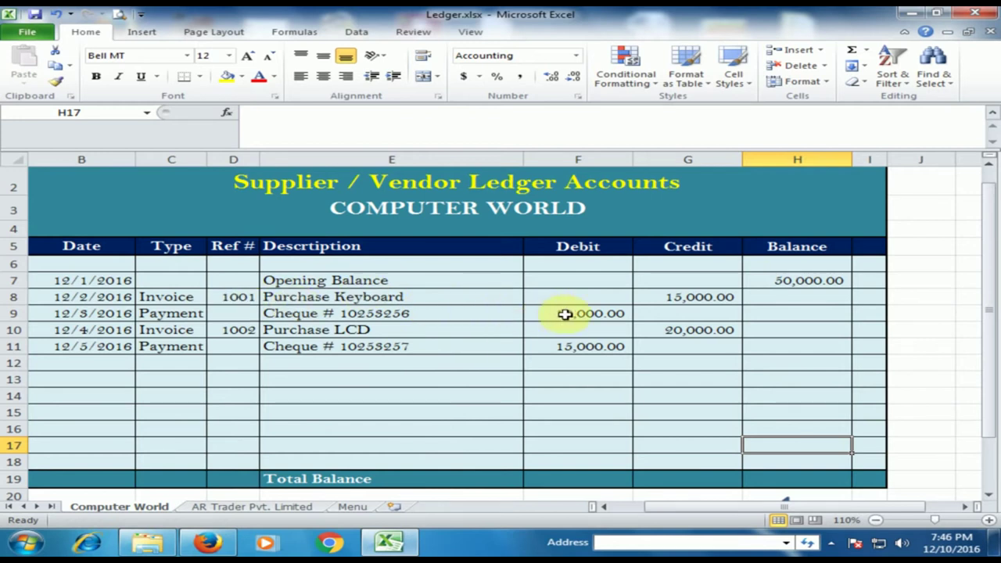
{"action": "left_click", "coordinate": [774, 298]}
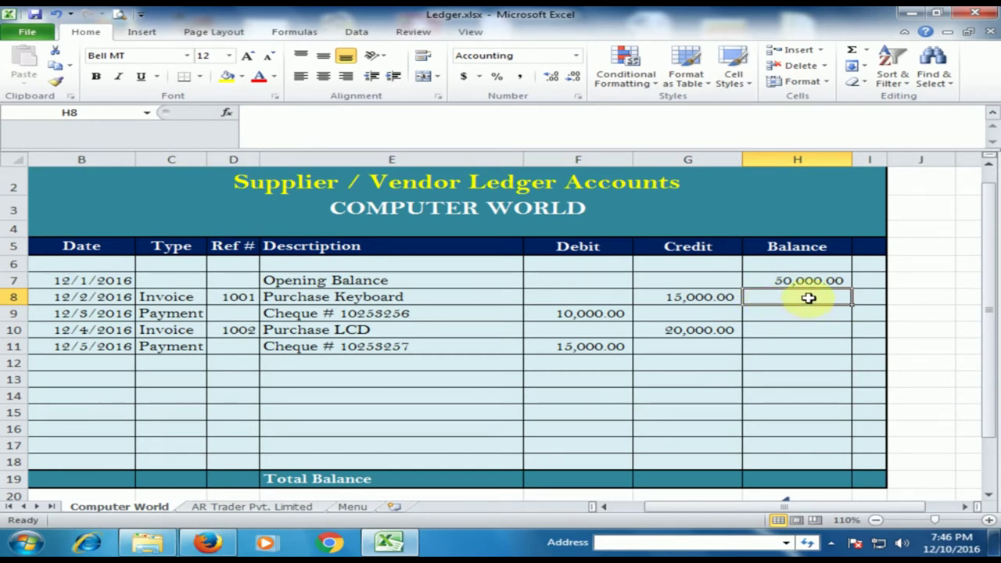
Step: Enter the running balance formula =H7-F8+G8 in H8 and check it
{"action": "type", "text": "="}
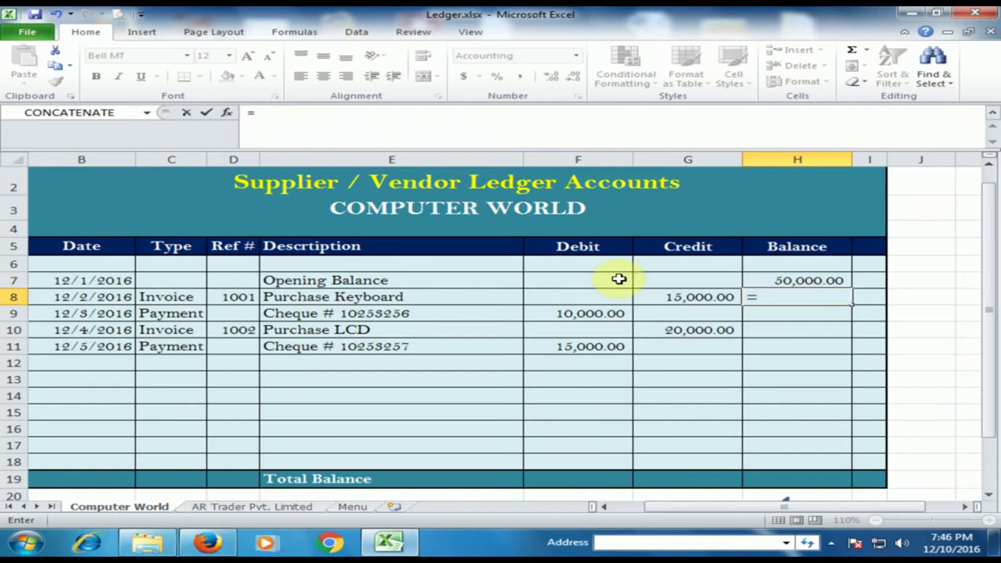
{"action": "left_click", "coordinate": [808, 280]}
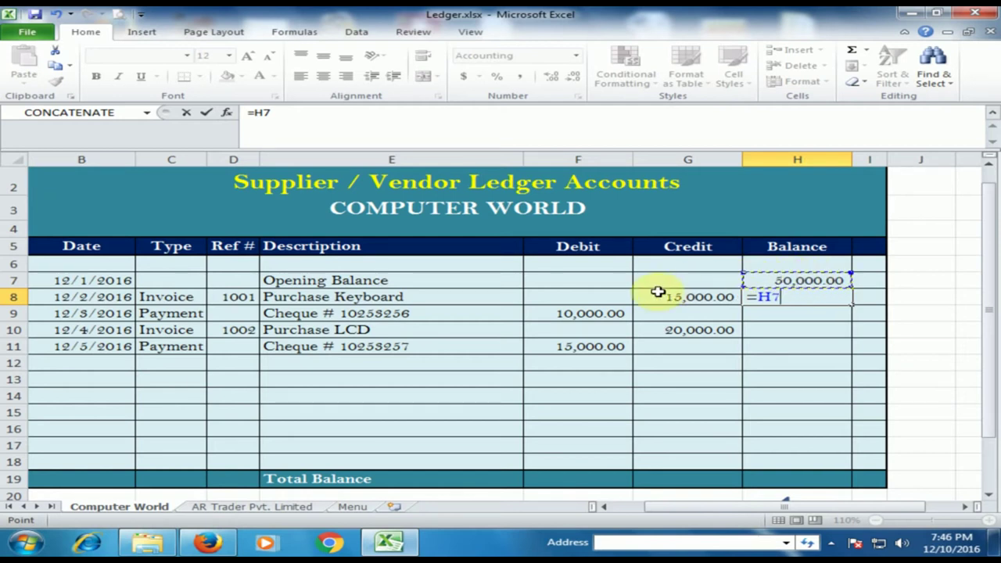
{"action": "type", "text": "-"}
{"action": "left_click", "coordinate": [600, 295]}
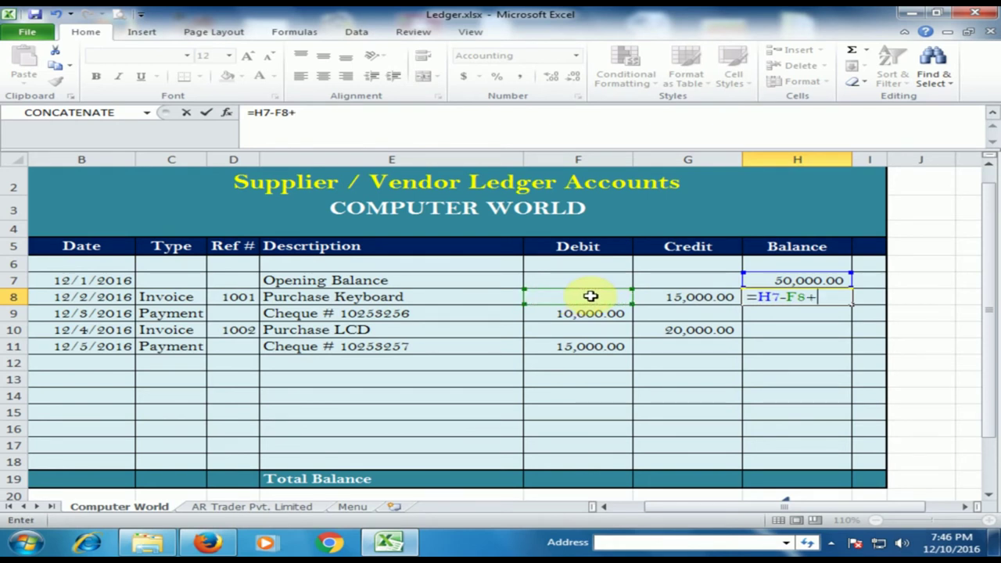
{"action": "left_click", "coordinate": [711, 295]}
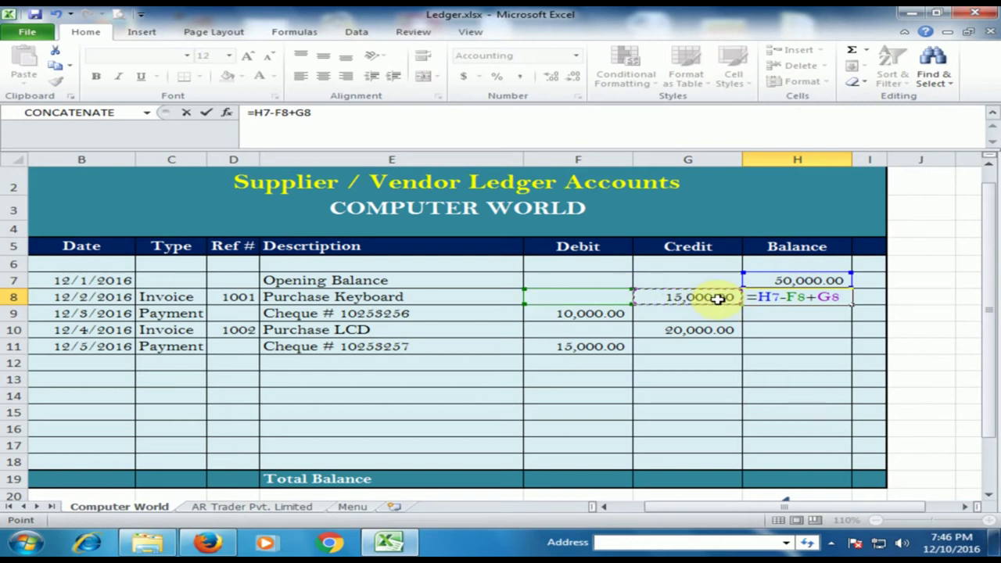
{"action": "key", "text": "Return"}
{"action": "left_click", "coordinate": [792, 297]}
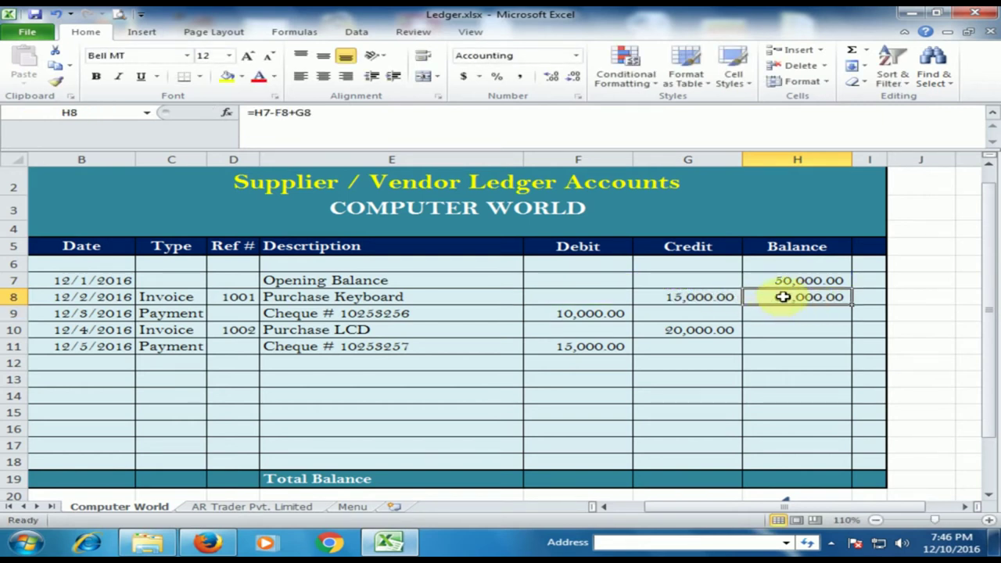
{"action": "left_click", "coordinate": [688, 298]}
{"action": "left_click", "coordinate": [798, 297]}
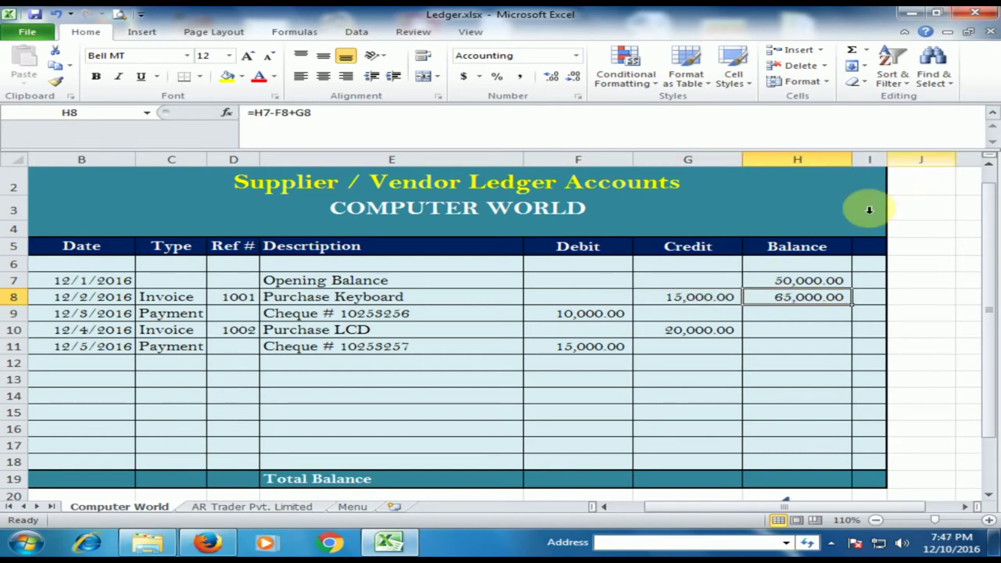
Step: Fill the H8 balance formula down to H11 and review each copied formula
{"action": "left_click_drag", "start_coordinate": [852, 305], "coordinate": [841, 355]}
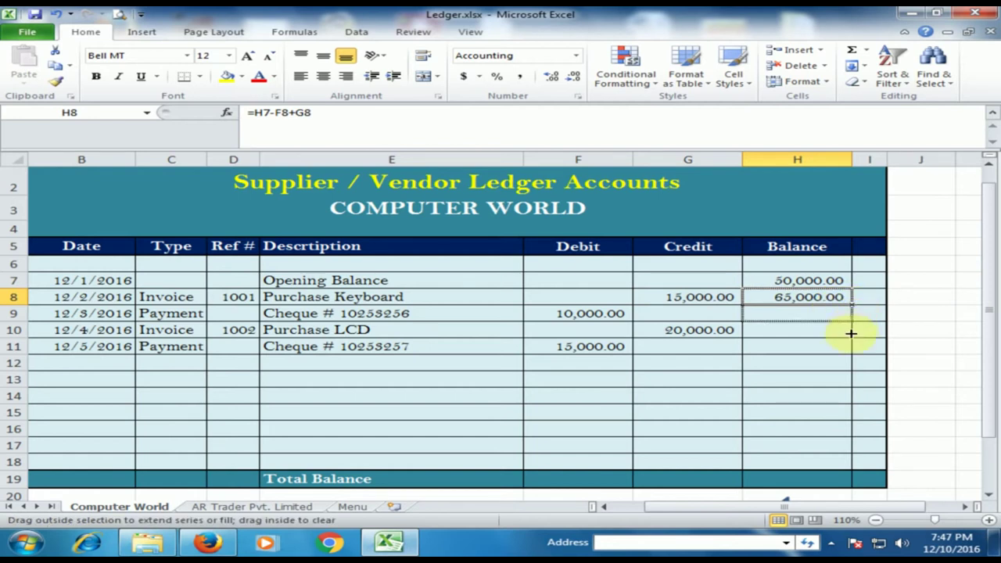
{"action": "left_click", "coordinate": [793, 346]}
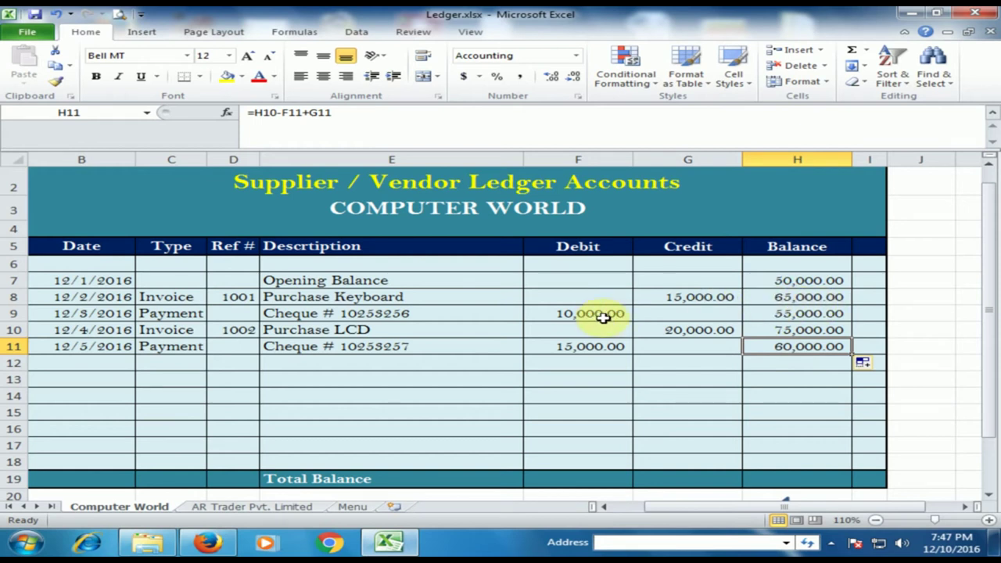
{"action": "left_click", "coordinate": [799, 316]}
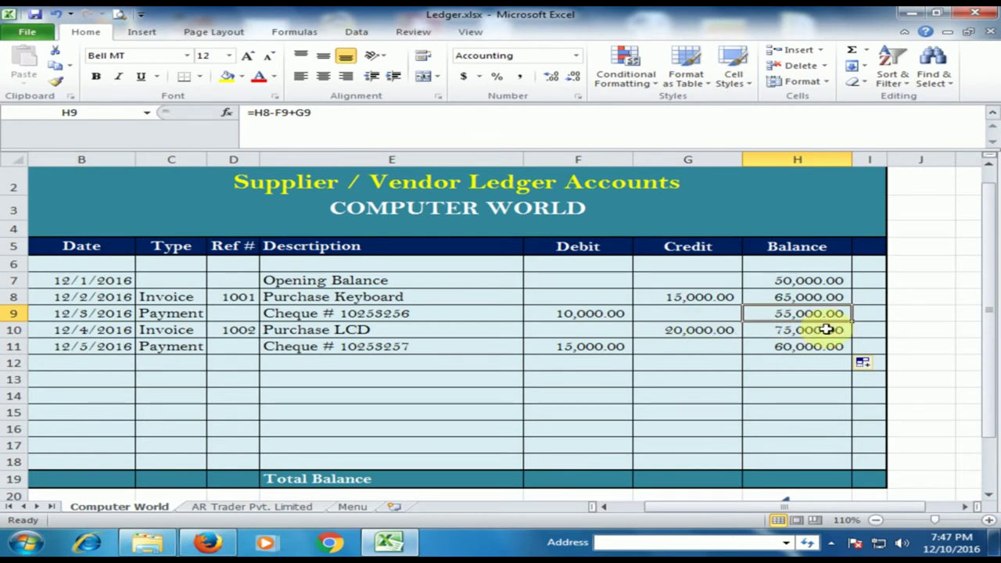
{"action": "left_click", "coordinate": [825, 330]}
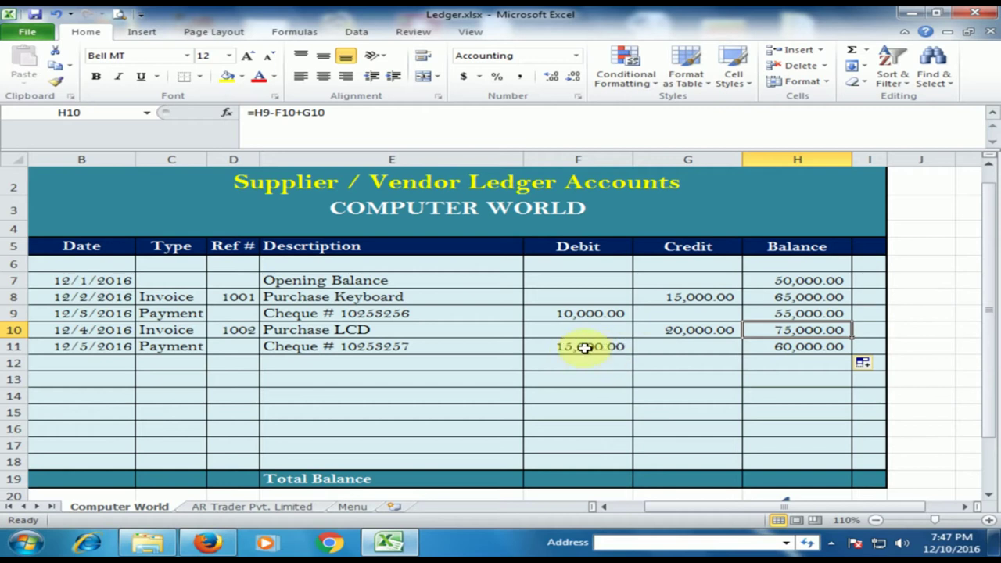
{"action": "left_click", "coordinate": [775, 352]}
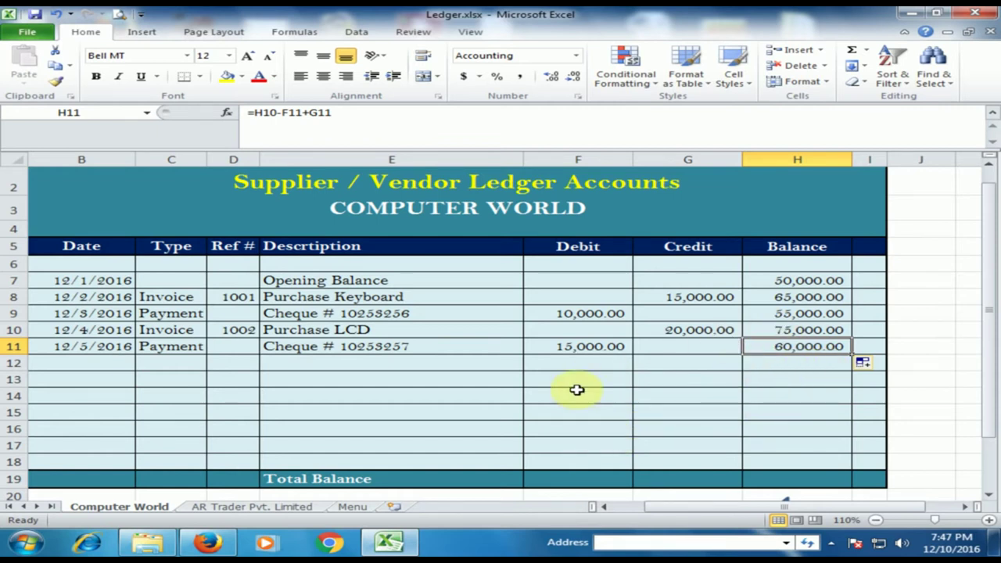
{"action": "left_click", "coordinate": [593, 477]}
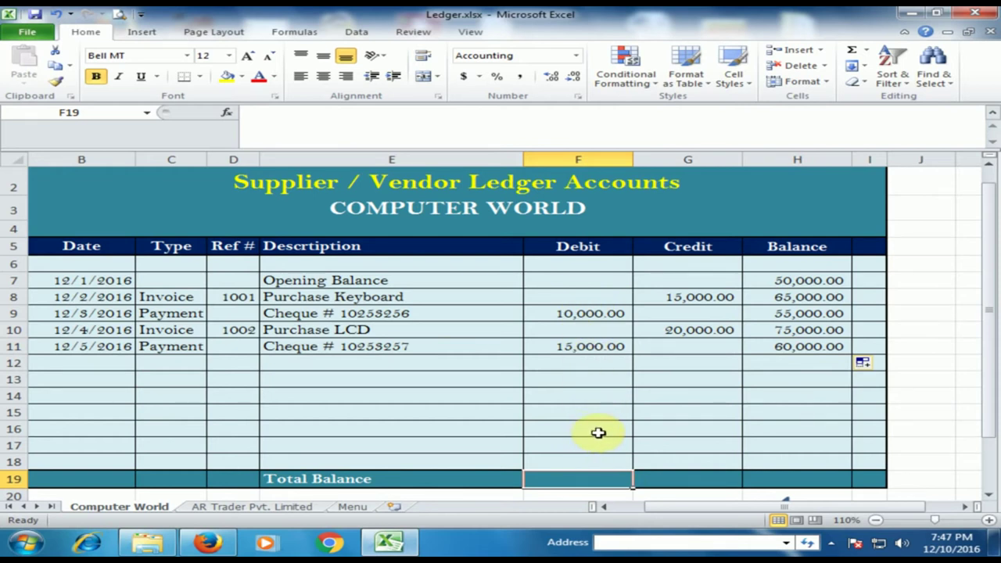
Step: AutoSum the Debit column over F7:F18 in F19, giving 25,000.00
{"action": "key", "text": "alt+equal"}
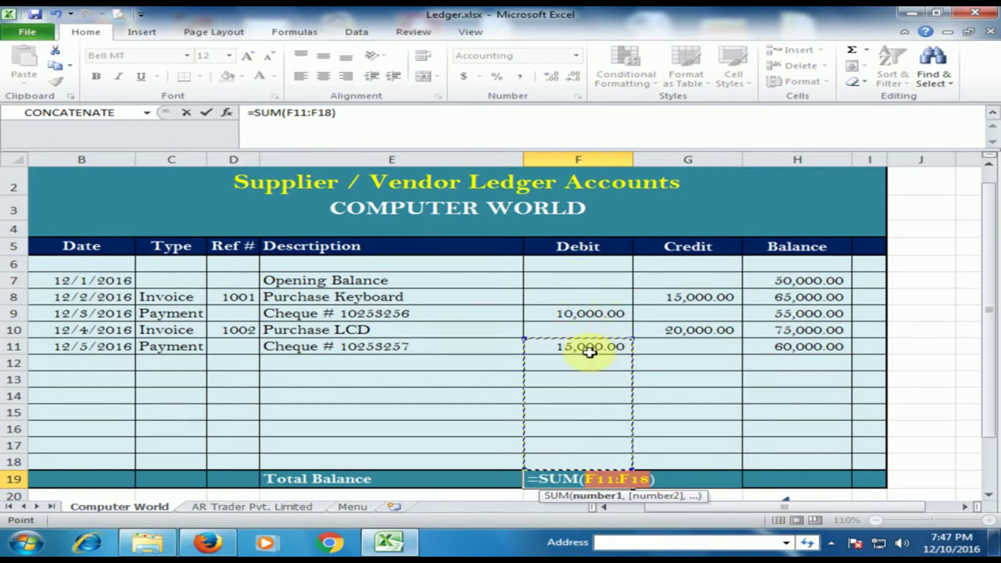
{"action": "left_click_drag", "start_coordinate": [582, 279], "coordinate": [577, 459]}
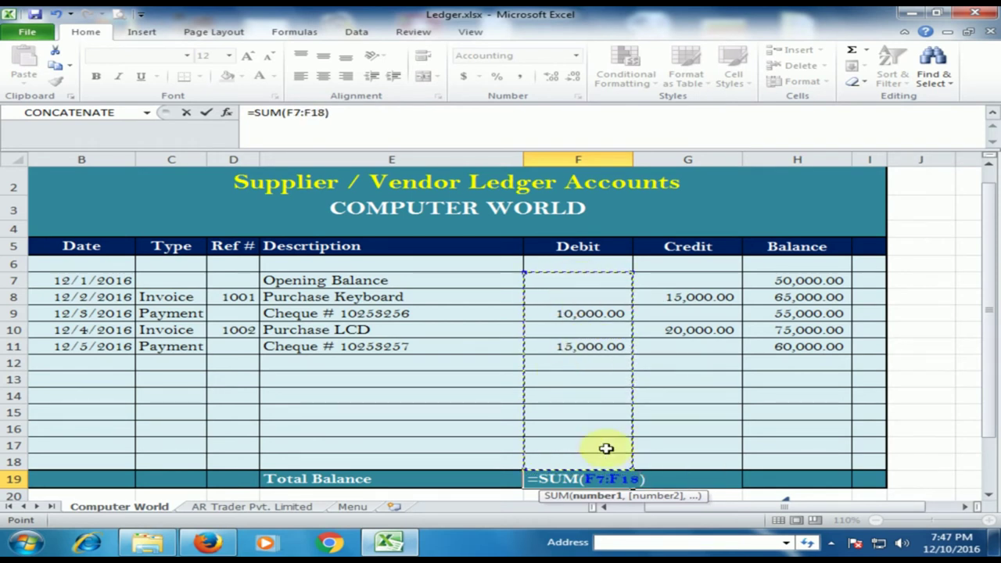
{"action": "left_click_drag", "start_coordinate": [577, 459], "coordinate": [583, 461]}
{"action": "key", "text": "Return"}
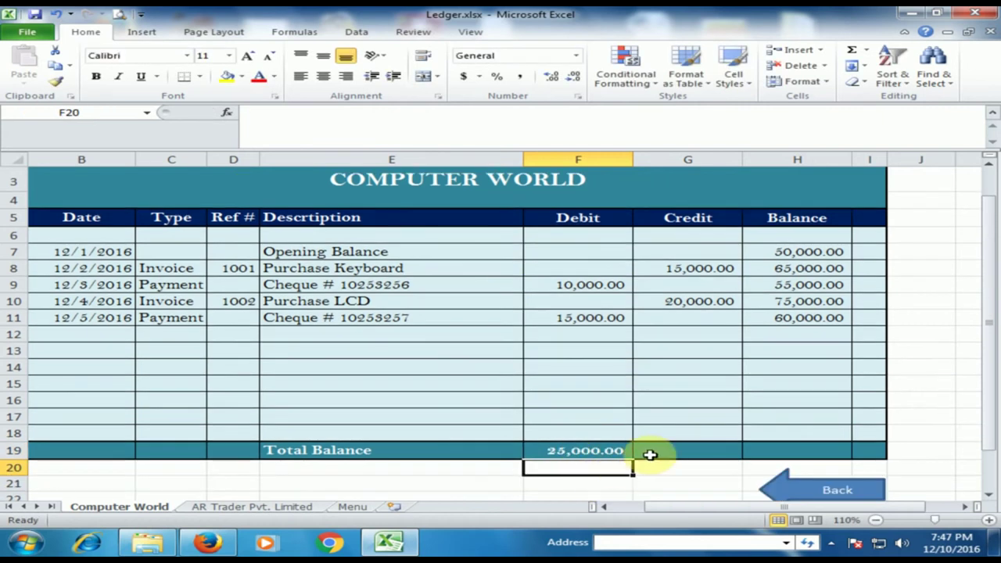
{"action": "left_click", "coordinate": [675, 450]}
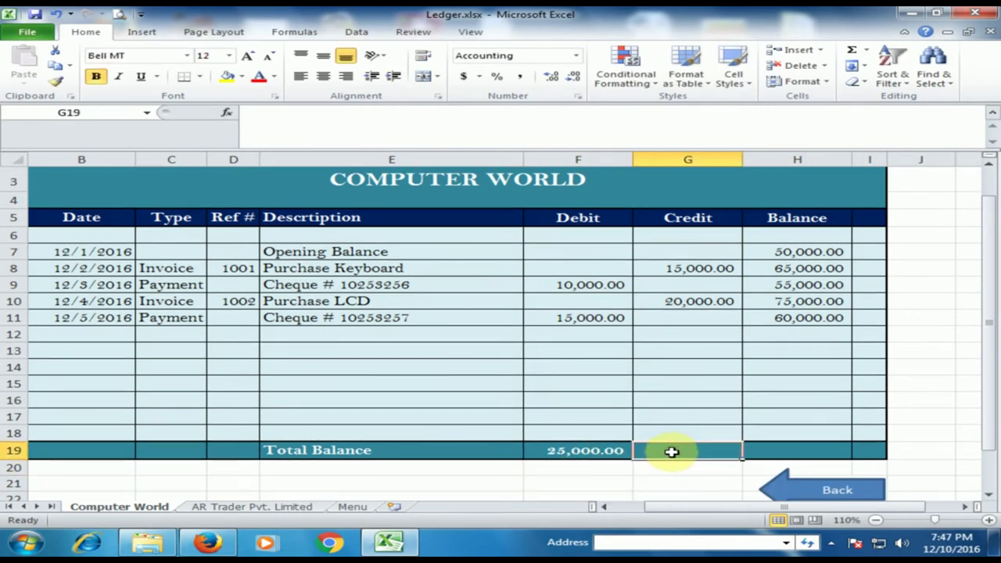
Step: AutoSum the Credit column over G7:G18 in G19, giving 35,000.00
{"action": "key", "text": "alt+equal"}
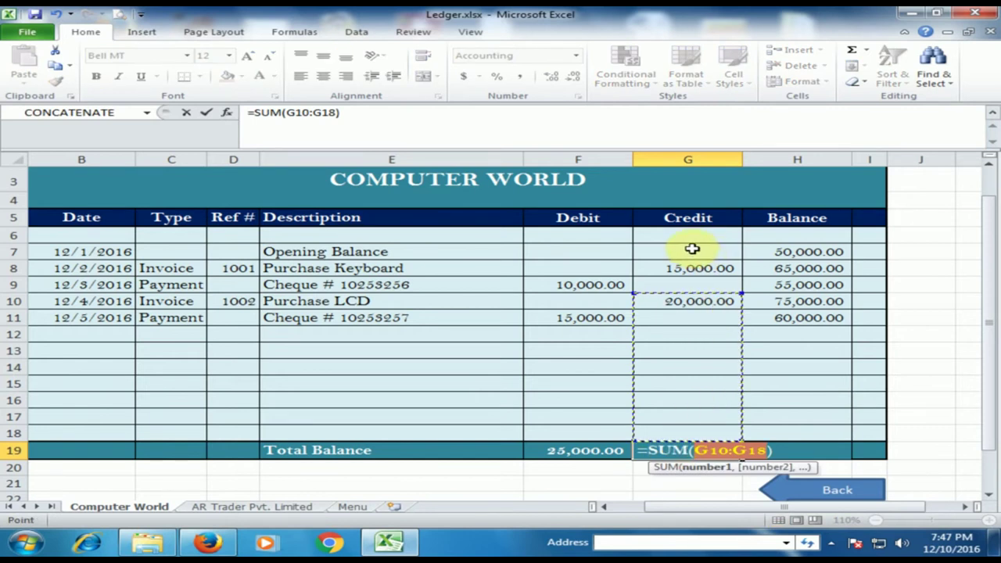
{"action": "left_click_drag", "start_coordinate": [692, 248], "coordinate": [686, 435]}
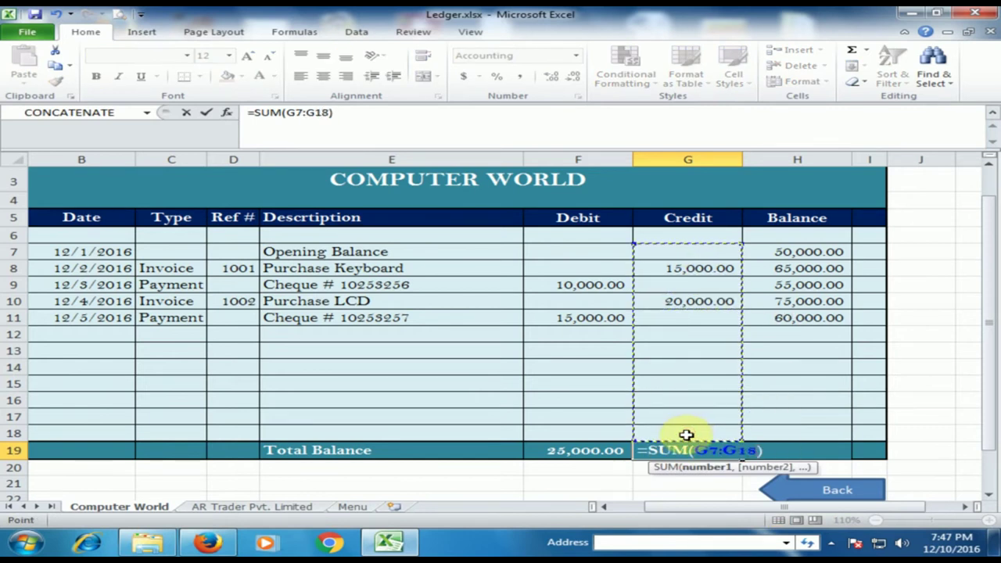
{"action": "key", "text": "Return"}
{"action": "left_click", "coordinate": [724, 448]}
{"action": "left_click", "coordinate": [797, 449]}
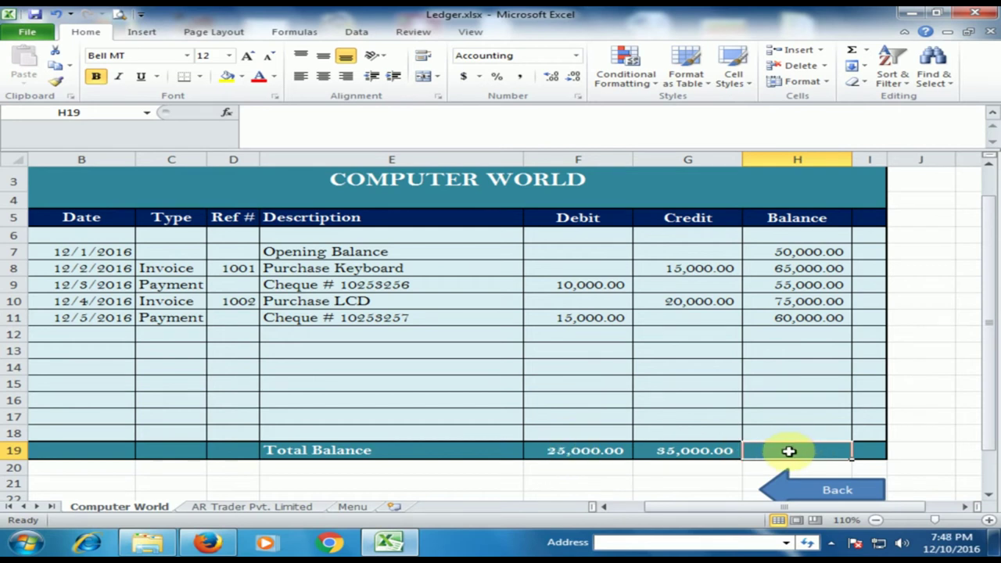
Step: Enter =H7-F19+G19 in H19 so the Balance total shows 60,000.00
{"action": "type", "text": "="}
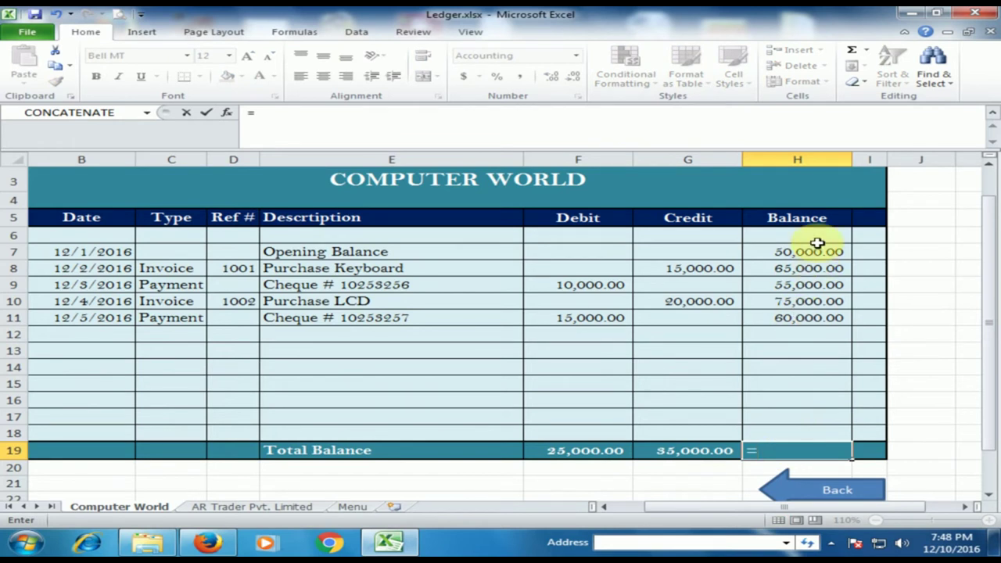
{"action": "left_click", "coordinate": [815, 252]}
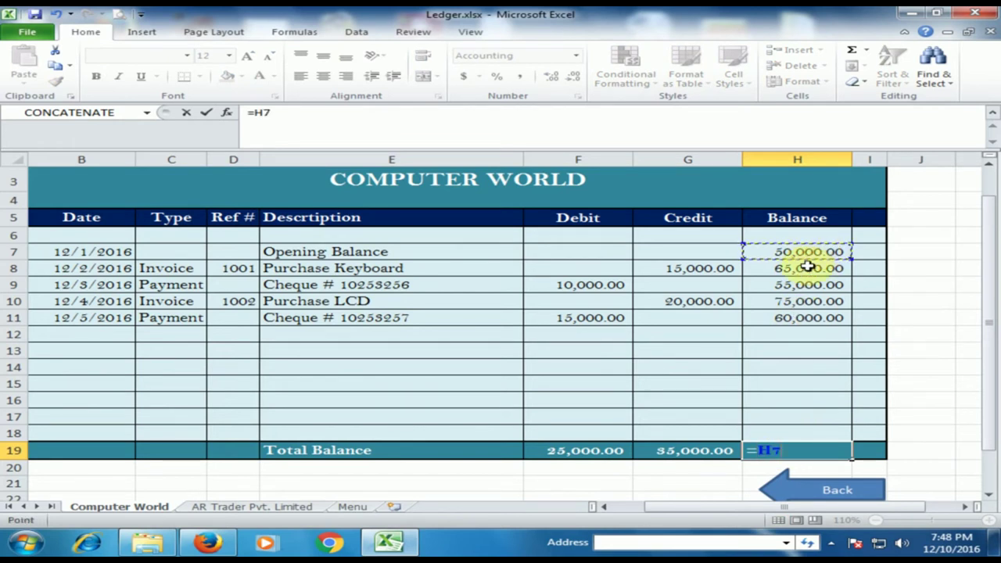
{"action": "type", "text": "-"}
{"action": "left_click", "coordinate": [586, 450]}
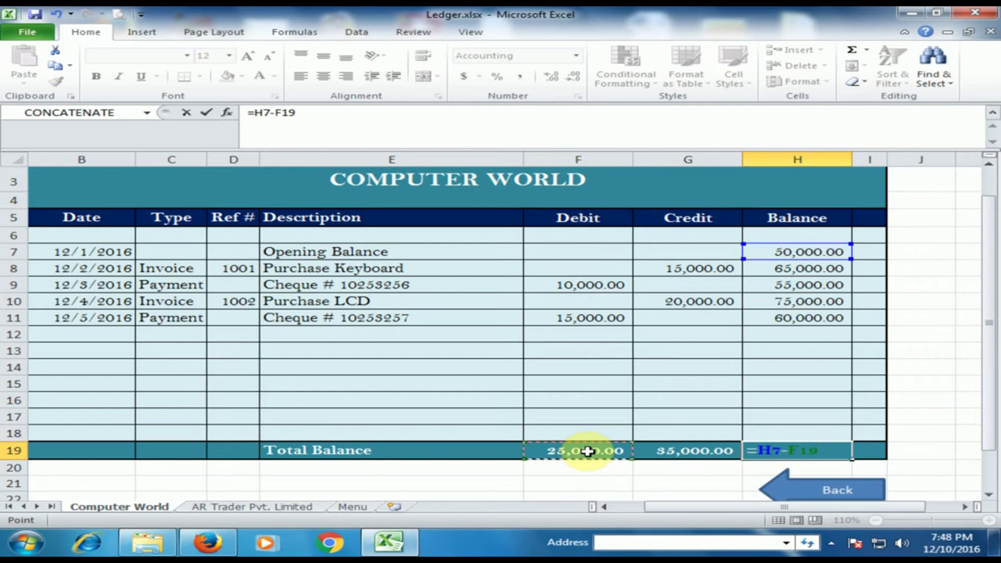
{"action": "type", "text": "+"}
{"action": "left_click", "coordinate": [677, 451]}
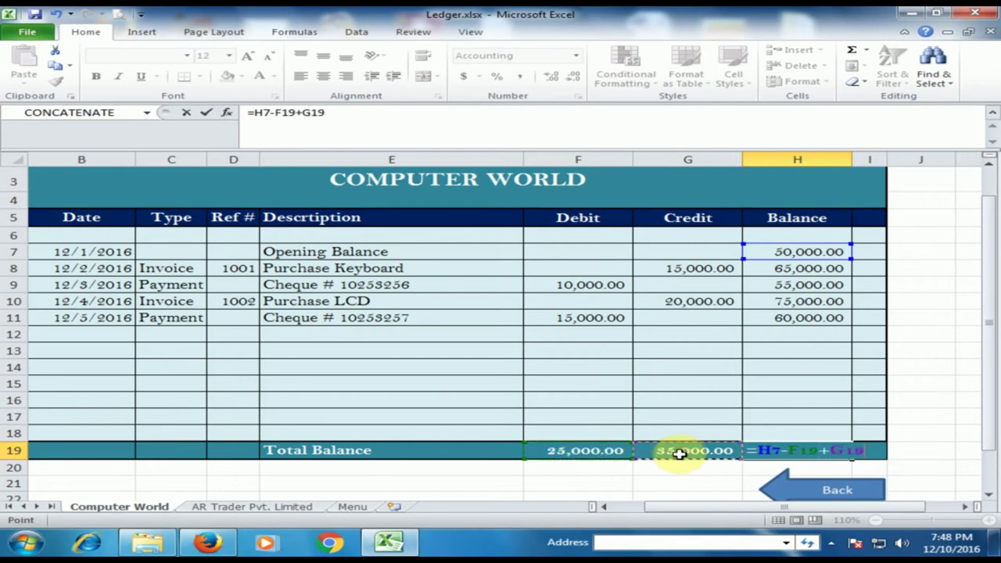
{"action": "key", "text": "Return"}
{"action": "left_click", "coordinate": [805, 453]}
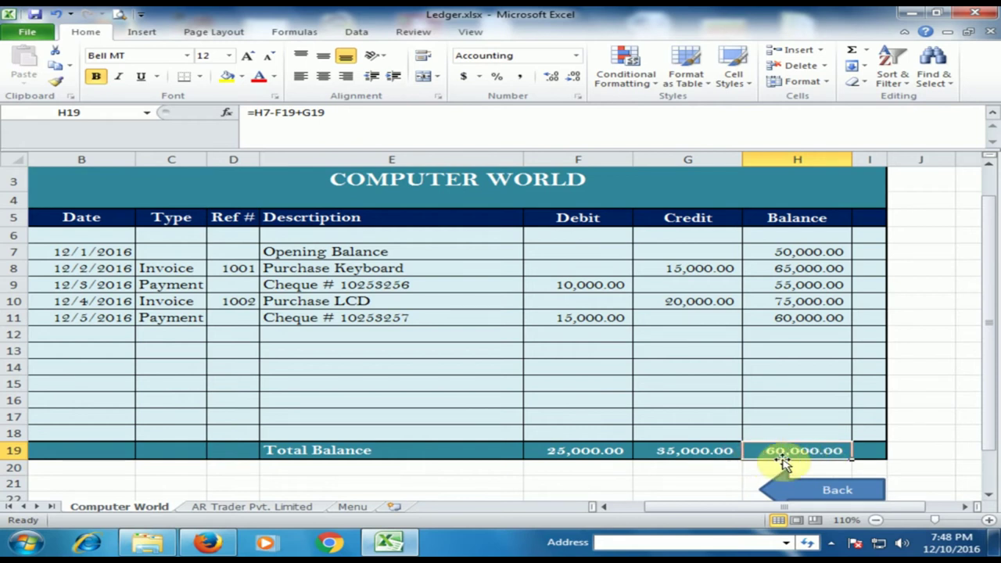
{"action": "left_click", "coordinate": [867, 252]}
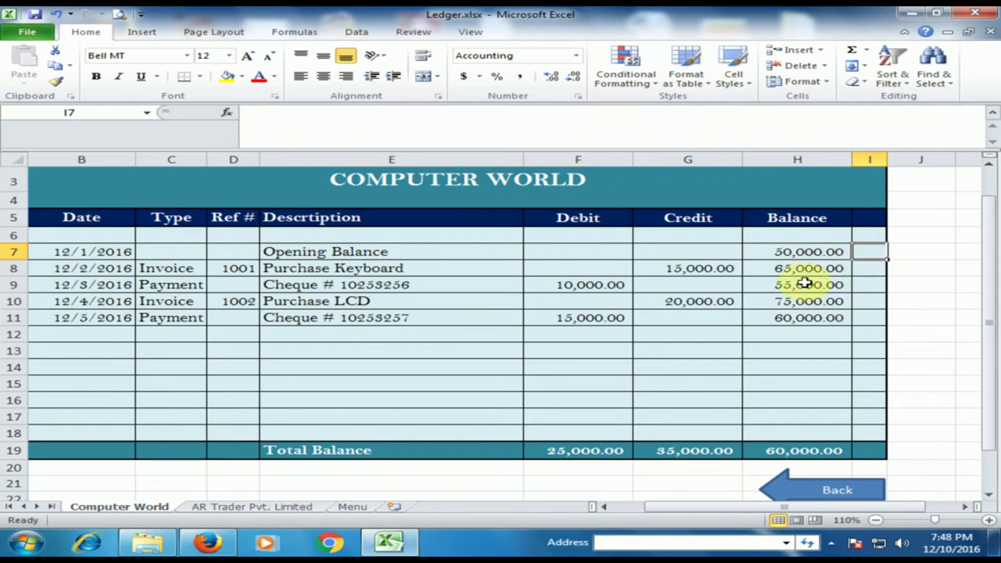
Step: Start the I7 indicator as =IF(H7=0,"Nil",IF( with a nested IF for the non-zero case
{"action": "type", "text": "="}
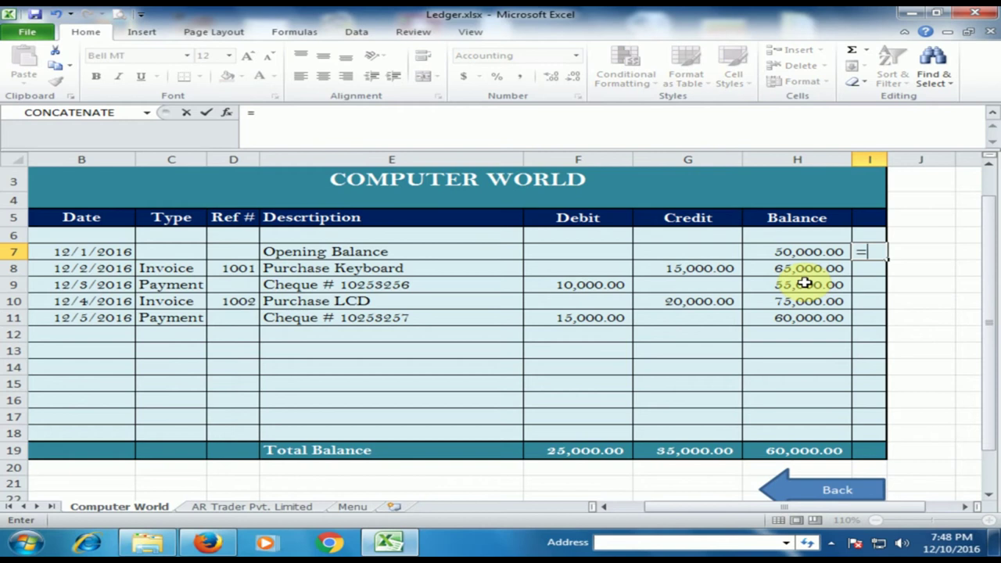
{"action": "type", "text": "if"}
{"action": "key", "text": "Tab"}
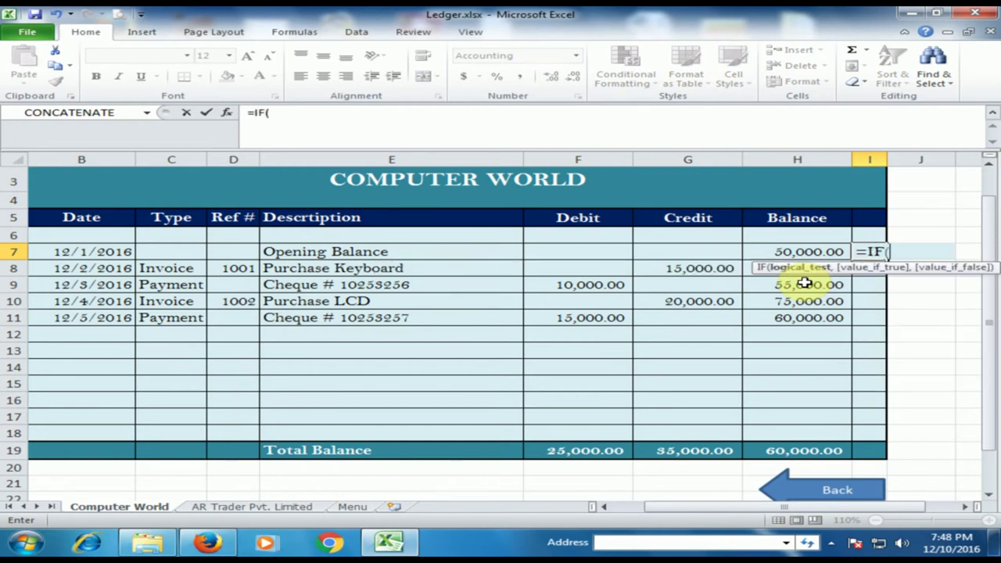
{"action": "left_click", "coordinate": [787, 251]}
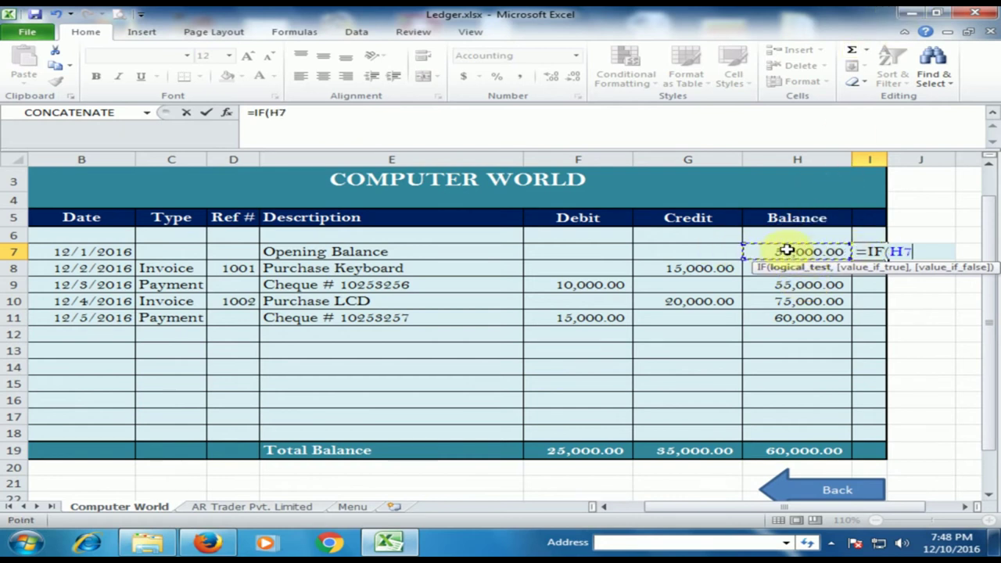
{"action": "type", "text": "="}
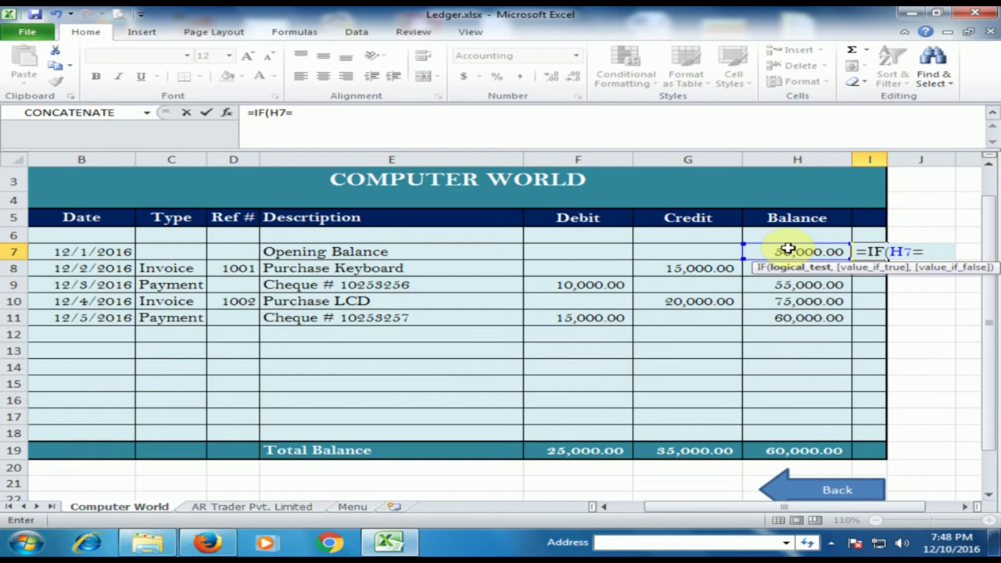
{"action": "type", "text": "0"}
{"action": "type", "text": ","}
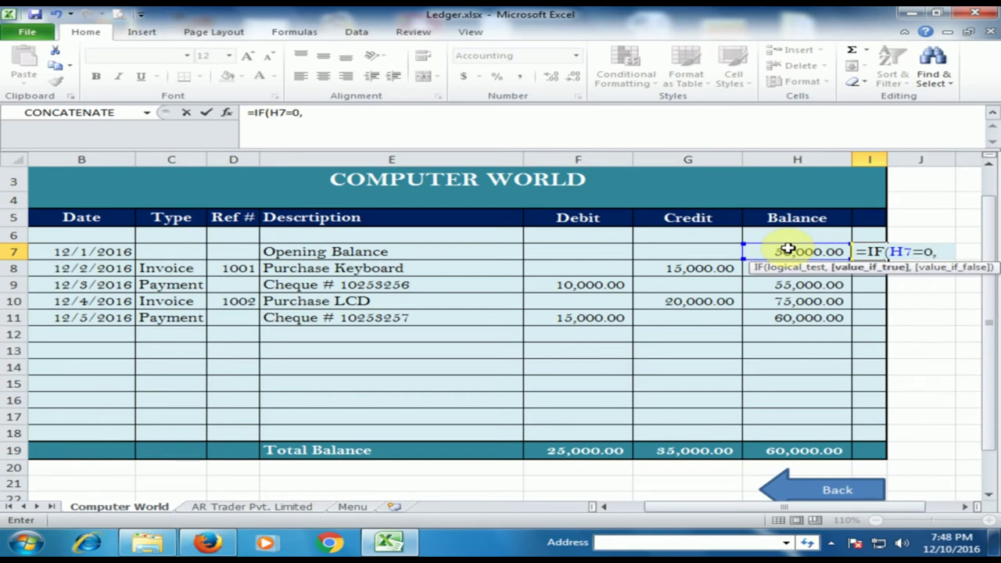
{"action": "type", "text": "\"N"}
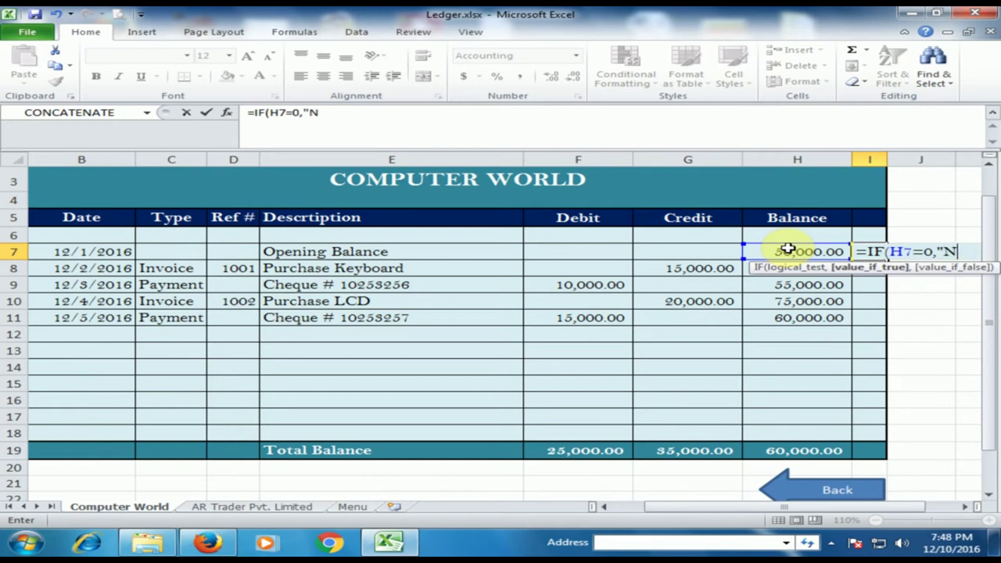
{"action": "type", "text": "il\","}
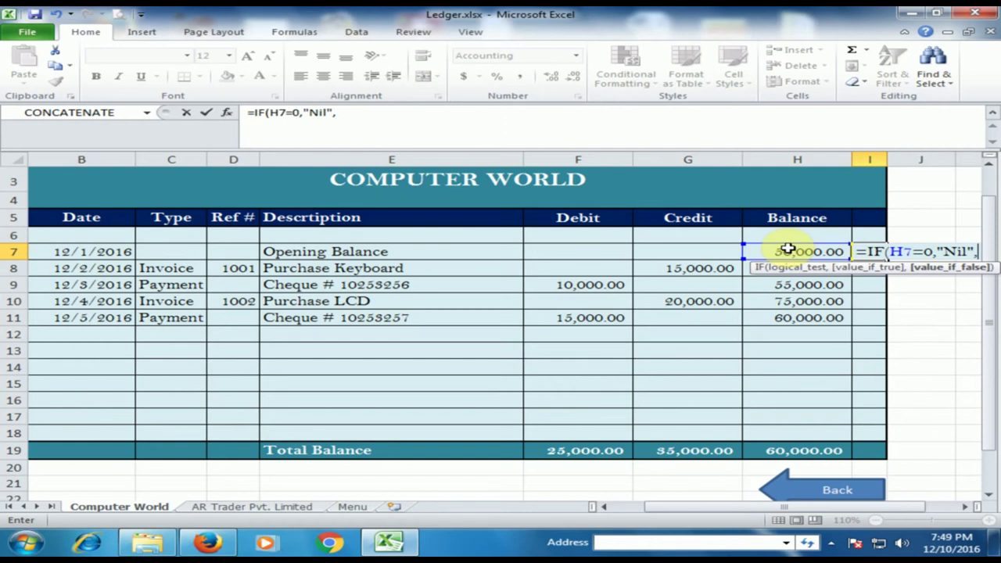
{"action": "type", "text": "if"}
{"action": "key", "text": "Tab"}
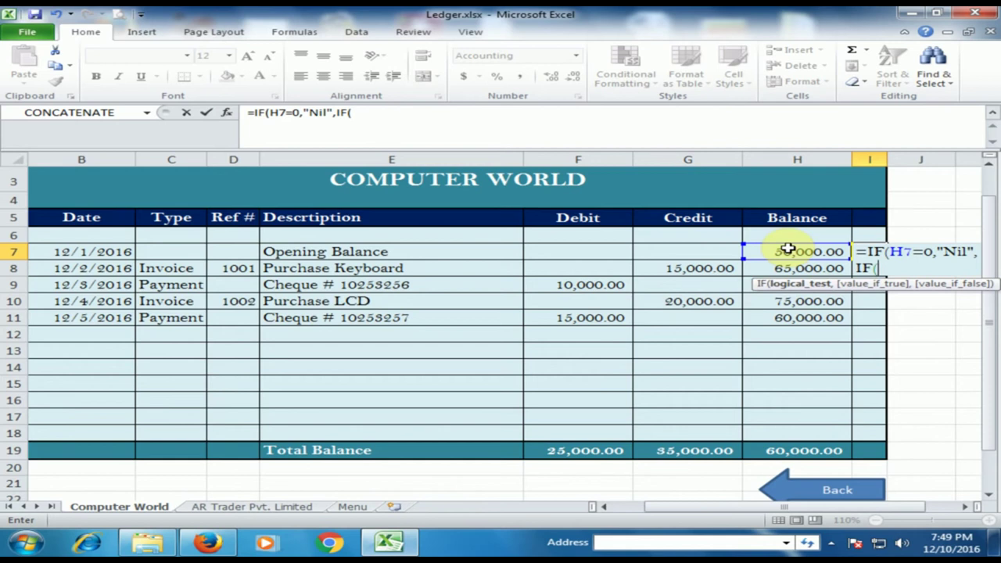
Step: Add the nested test H7>0 returning "Cr", correcting the label's capitalisation
{"action": "left_click", "coordinate": [788, 249]}
{"action": "type", "text": ">"}
{"action": "type", "text": "0"}
{"action": "type", "text": ",\"c"}
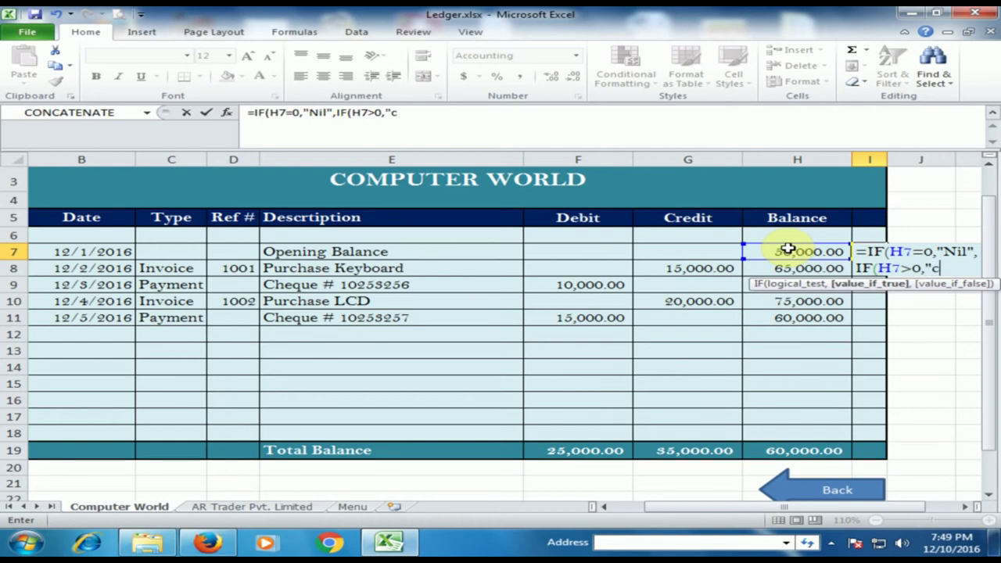
{"action": "key", "text": "BackSpace"}
{"action": "type", "text": "C"}
{"action": "key", "text": "BackSpace"}
{"action": "type", "text": "R"}
{"action": "key", "text": "BackSpace"}
{"action": "type", "text": "R"}
{"action": "key", "text": "BackSpace"}
{"action": "key", "text": "BackSpace"}
Step: Finish with the "Dr" fallback and commit, so I7 shows Cr
{"action": "type", "text": ",\""}
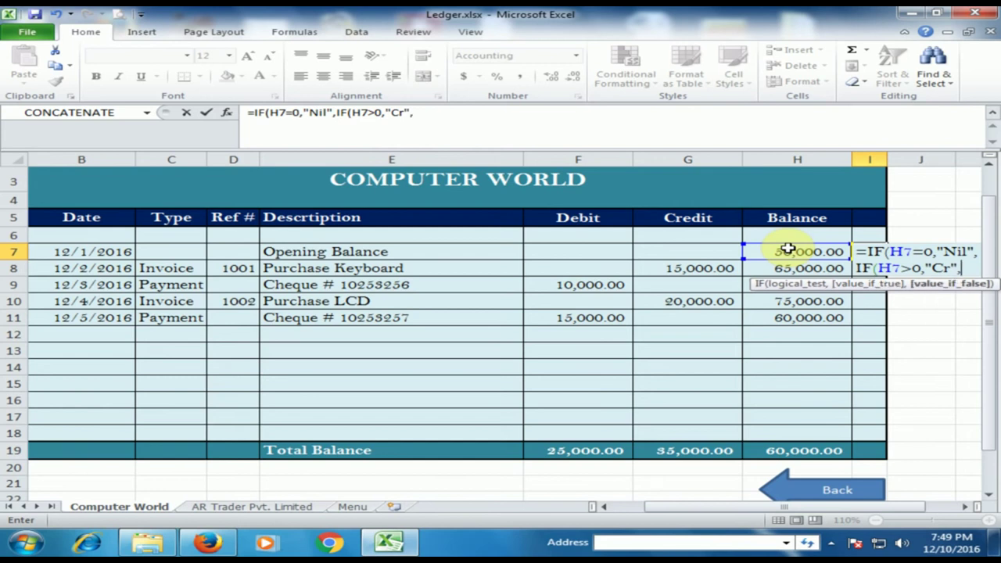
{"action": "type", "text": "d"}
{"action": "key", "text": "BackSpace"}
{"action": "type", "text": "Dr"}
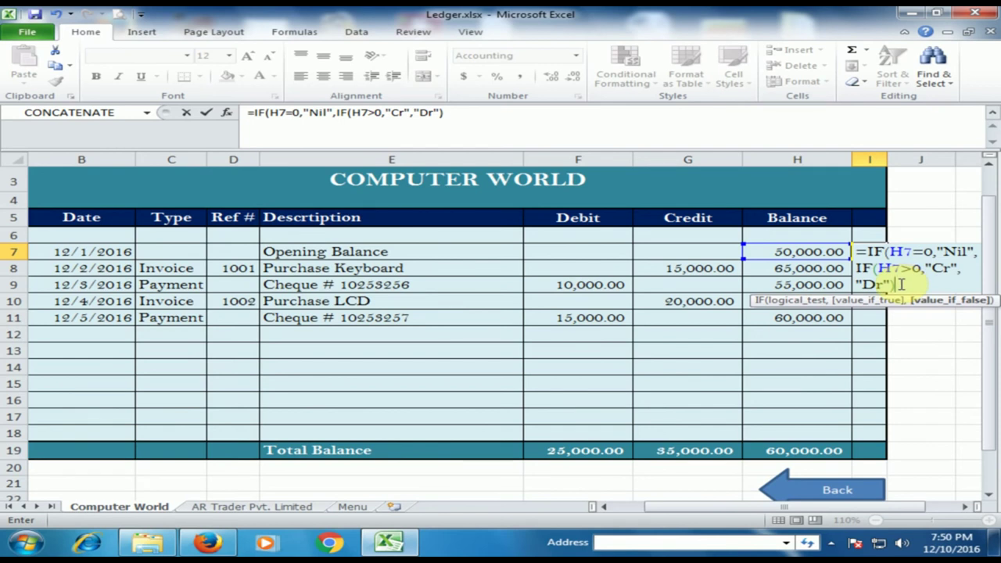
{"action": "key", "text": "Return"}
{"action": "left_click", "coordinate": [873, 252]}
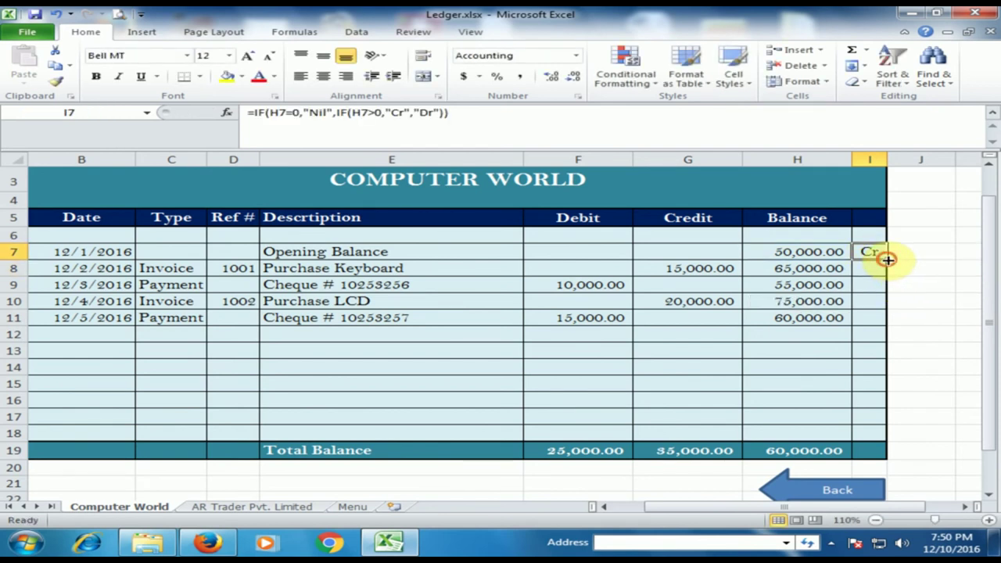
Step: Fill the Cr/Dr/Nil indicator down to I11, then test it by zeroing H10 and restoring its formula
{"action": "left_click_drag", "start_coordinate": [887, 261], "coordinate": [875, 316]}
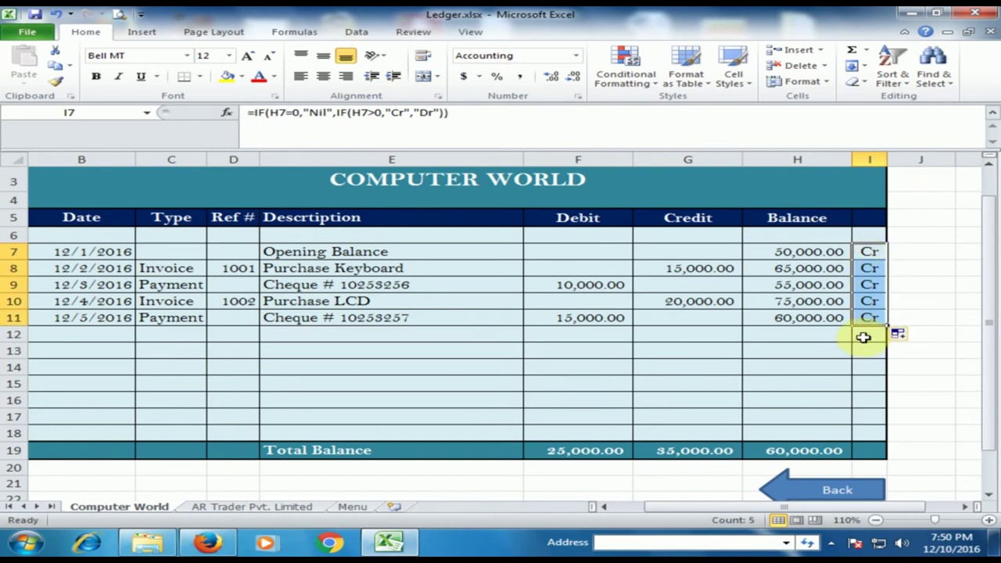
{"action": "left_click", "coordinate": [816, 318]}
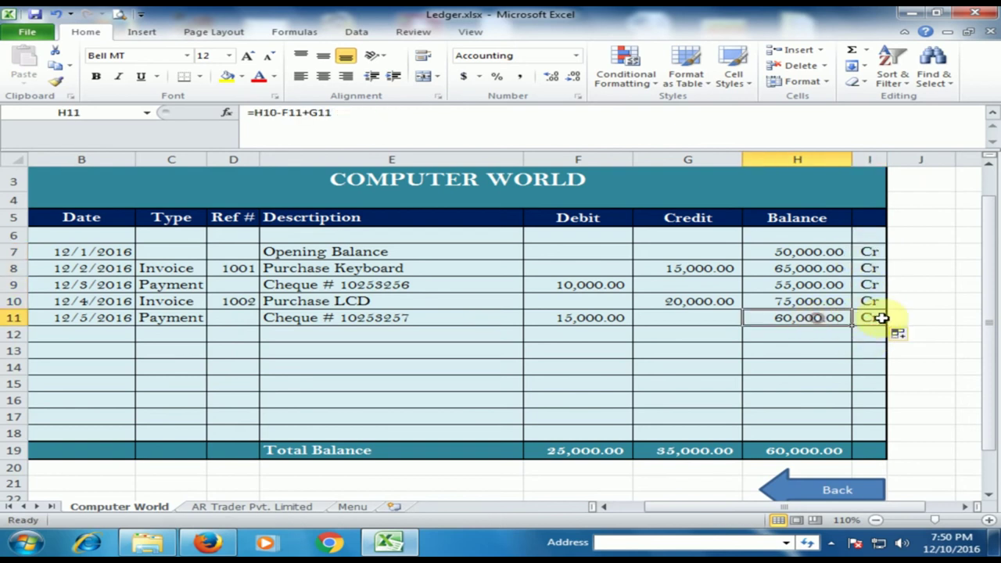
{"action": "left_click", "coordinate": [820, 301]}
{"action": "type", "text": "0"}
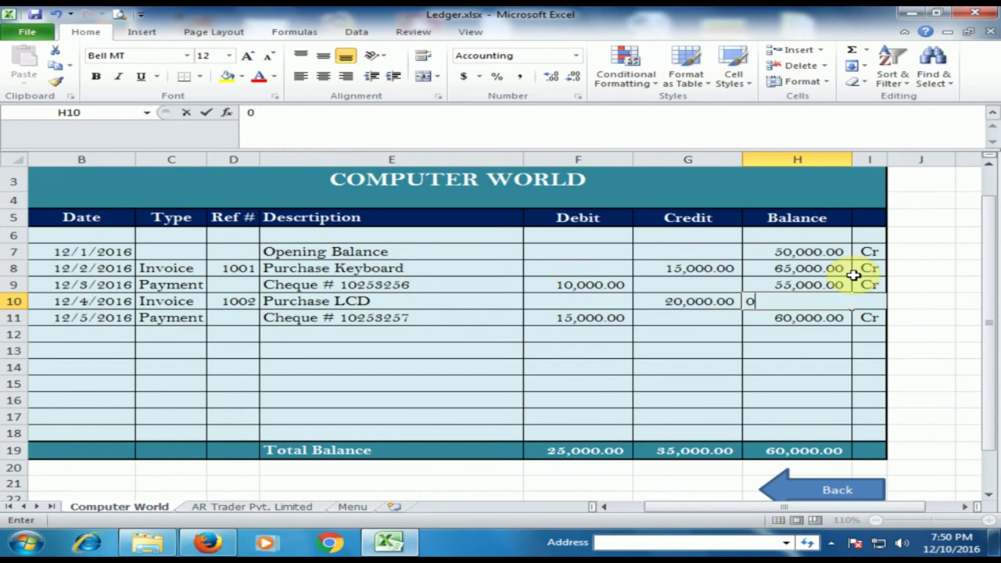
{"action": "key", "text": "Return"}
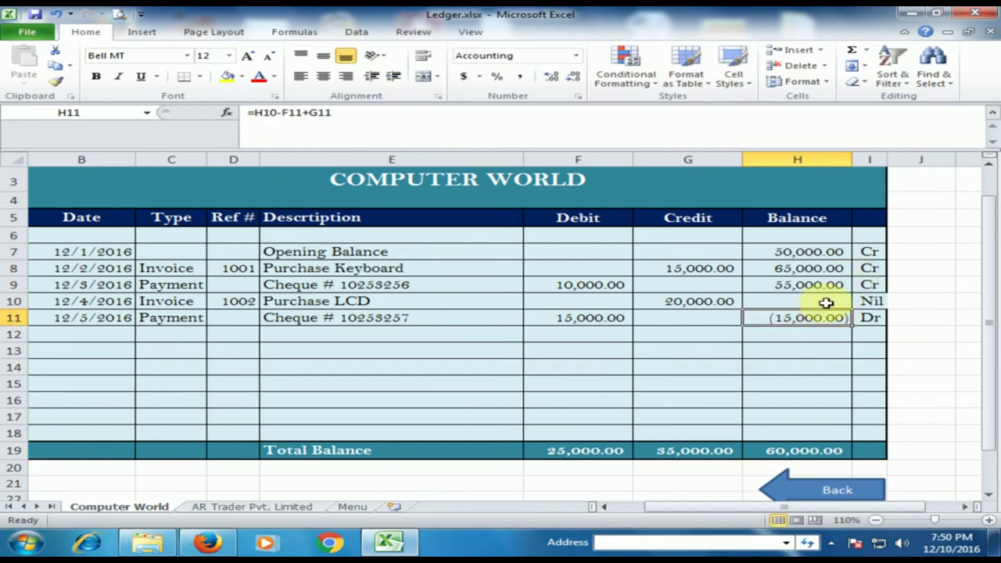
{"action": "left_click", "coordinate": [828, 302]}
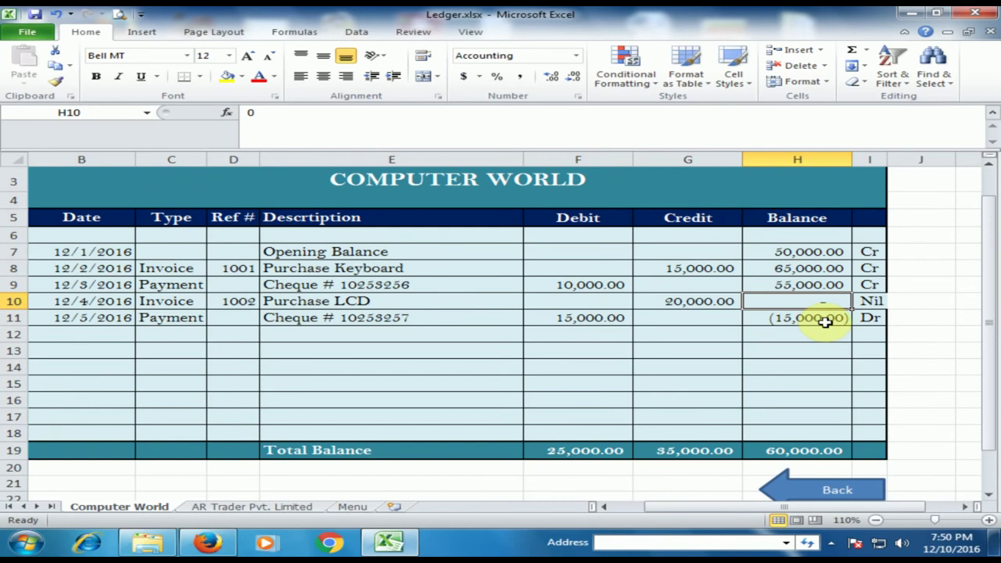
{"action": "key", "text": "ctrl+d"}
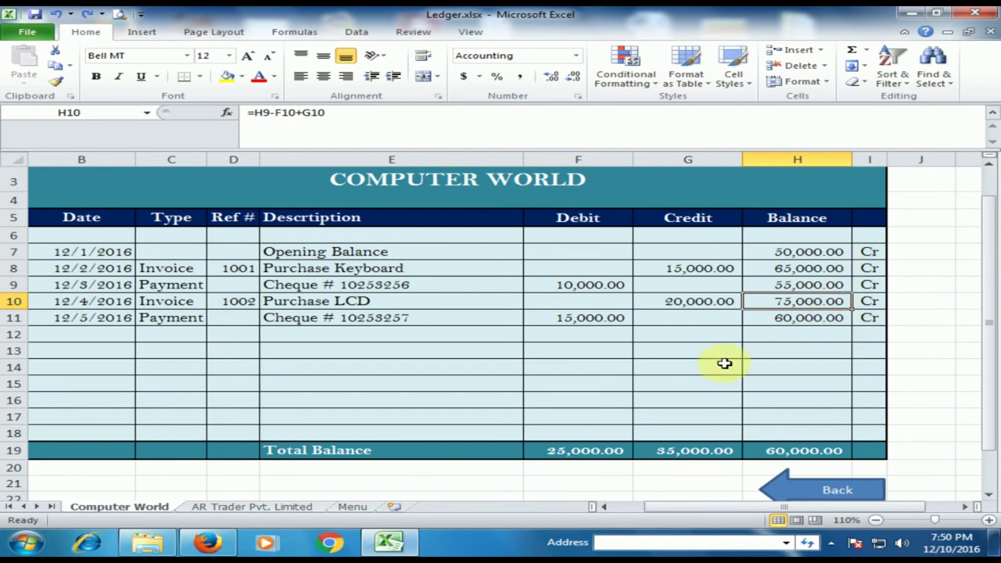
{"action": "scroll", "coordinate": [348, 394], "scroll_direction": "up", "scroll_amount": 1}
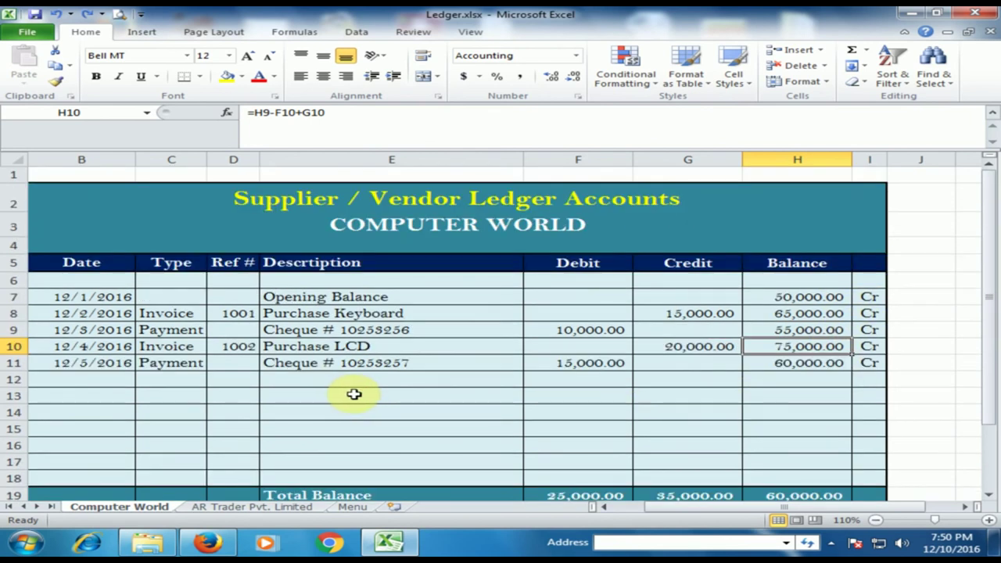